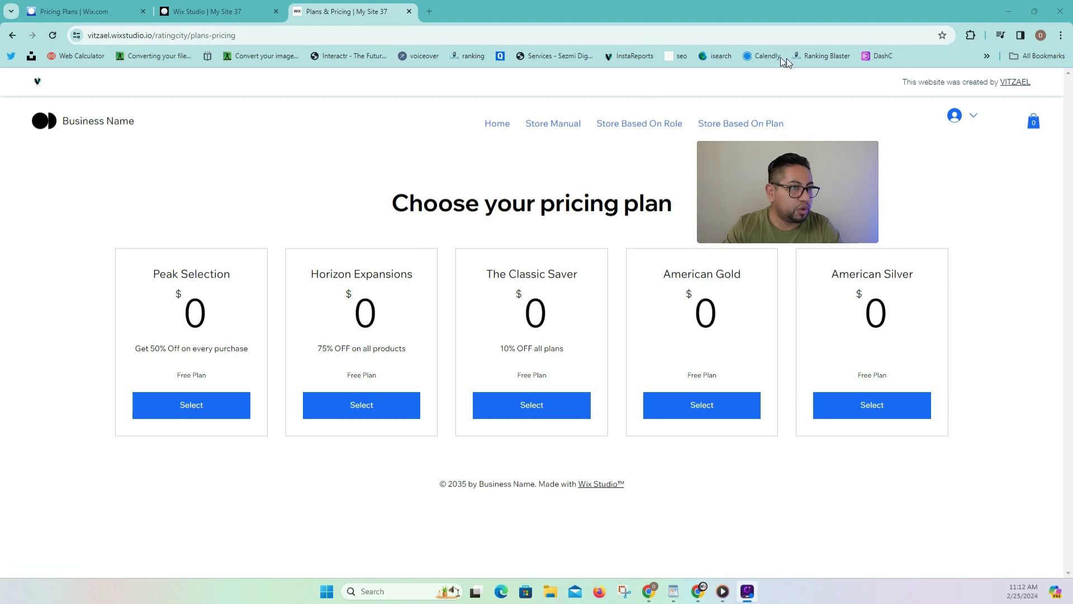
# Confirm American Silver is active under My Subscriptions, then log the member out.
pyautogui.click(965, 118)
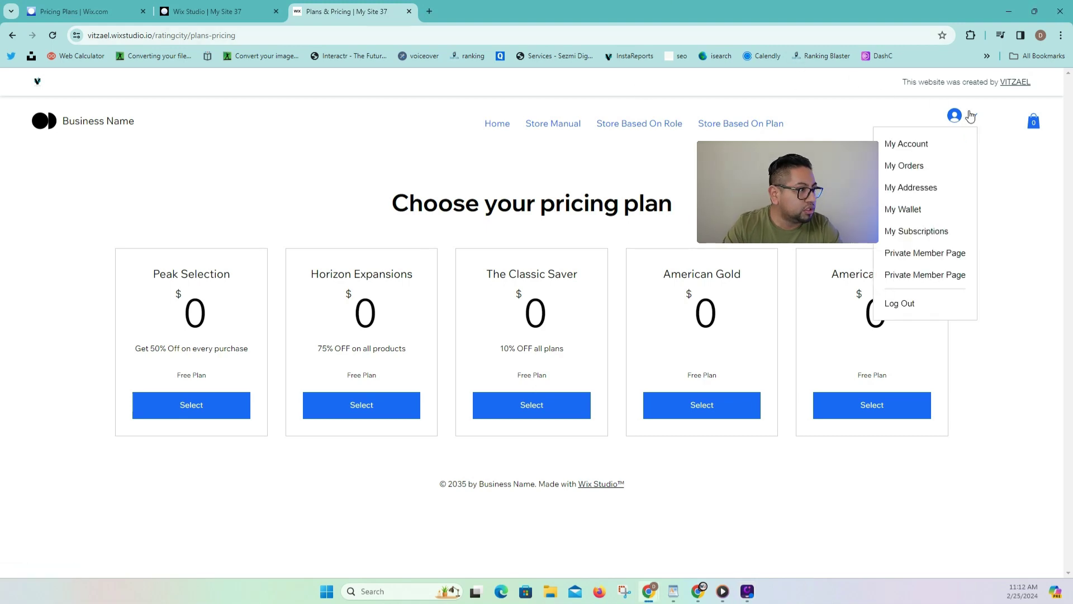
pyautogui.click(914, 144)
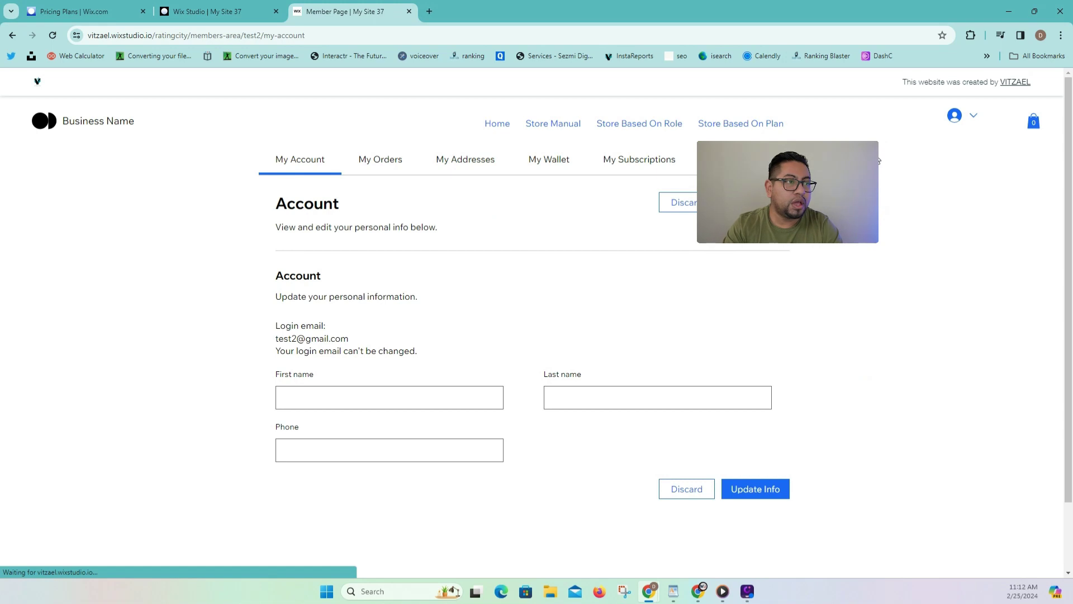
pyautogui.click(643, 167)
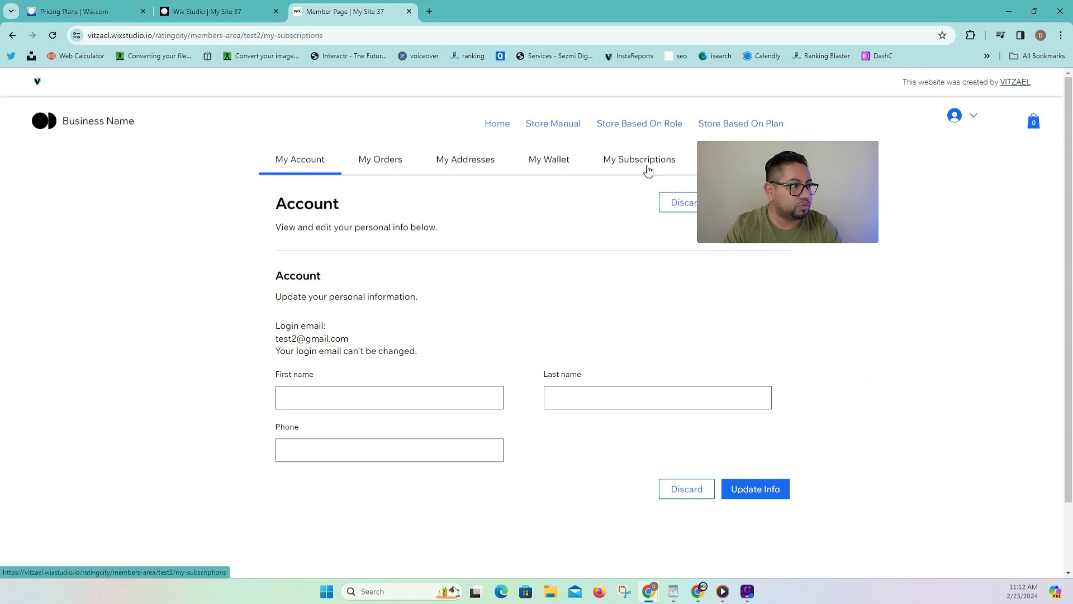
pyautogui.moveTo(267, 271); pyautogui.dragTo(339, 275)
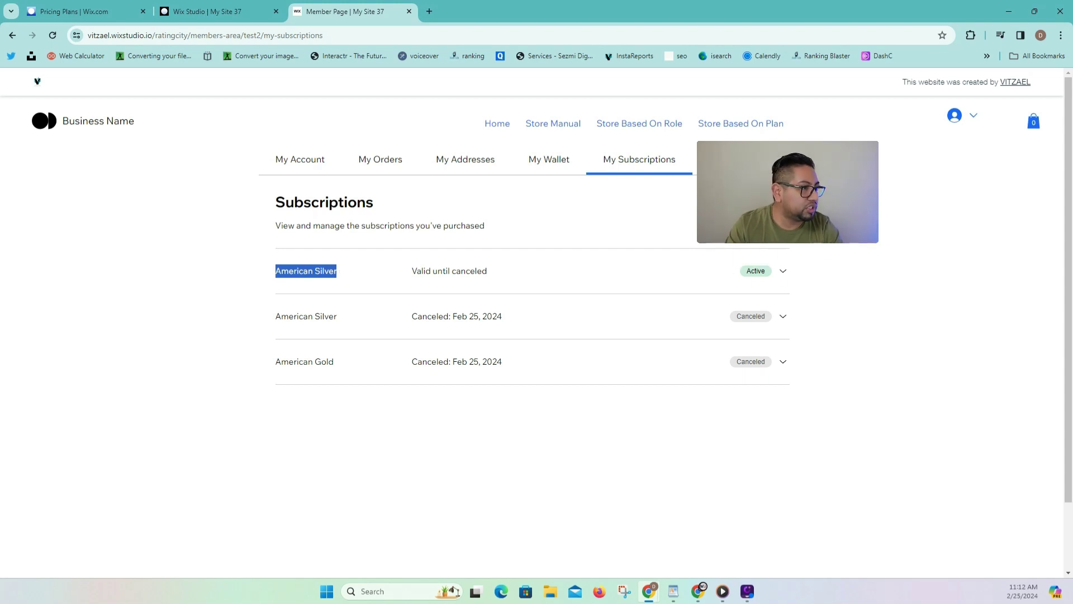
pyautogui.click(975, 121)
pyautogui.click(906, 303)
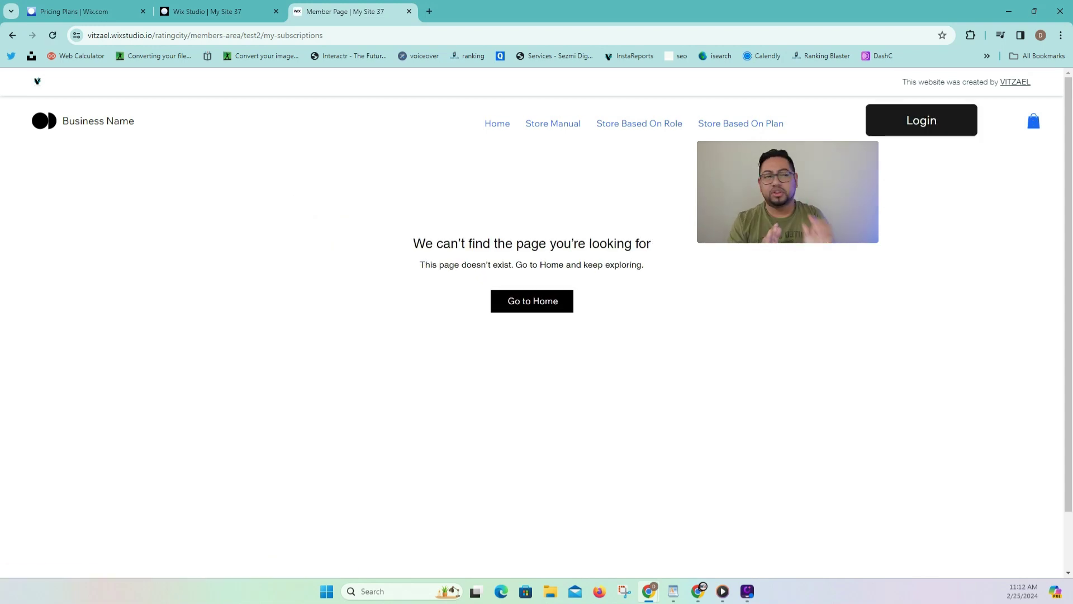
# From the City Ratings home page, log in by email with the test member's email and password.
pyautogui.click(501, 125)
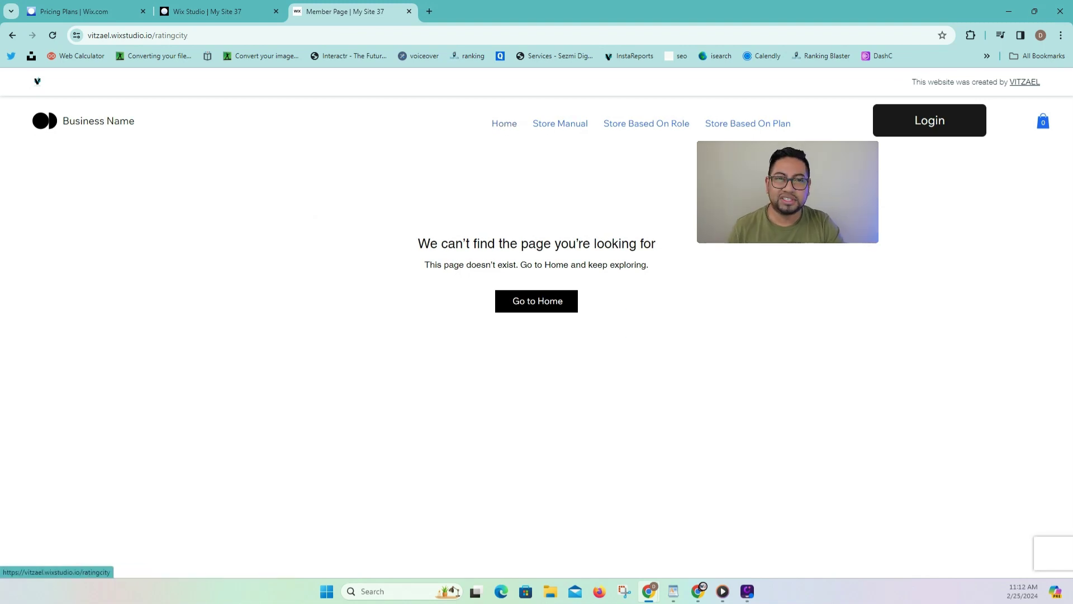
pyautogui.click(1033, 108)
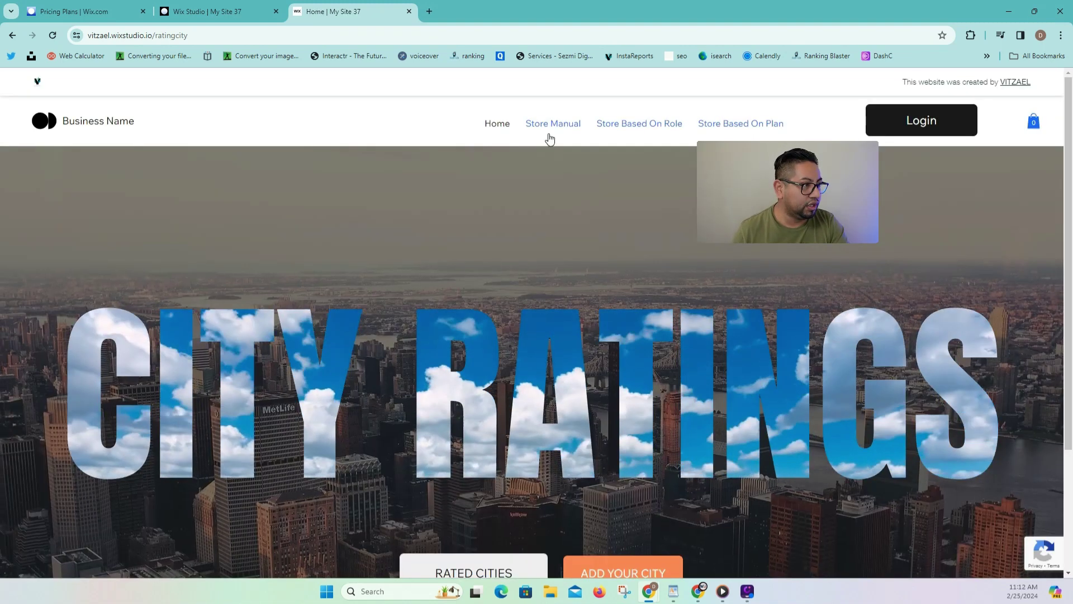
pyautogui.click(921, 117)
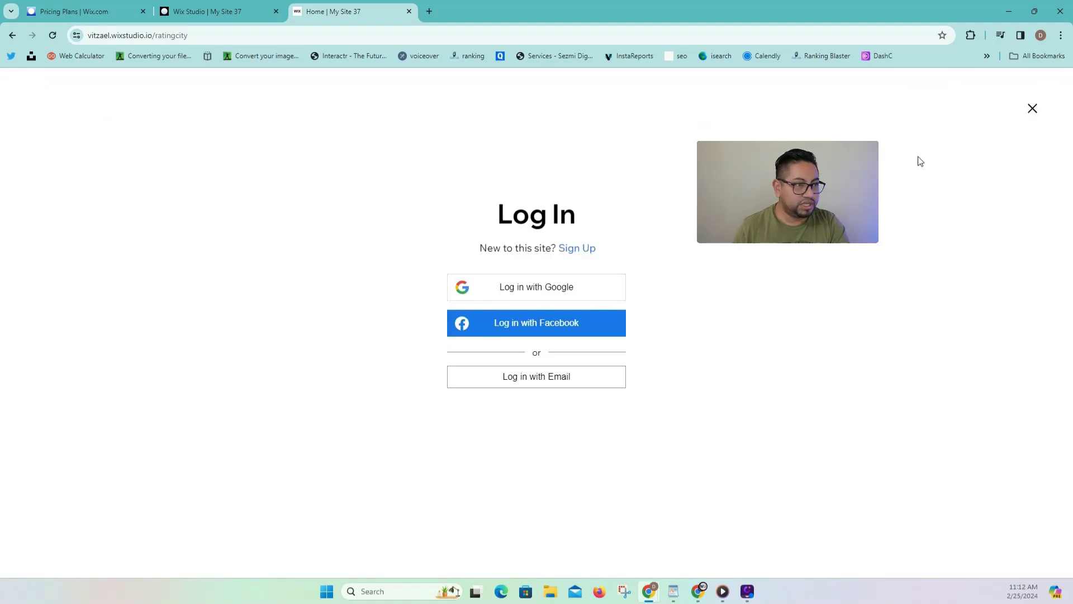
pyautogui.click(520, 386)
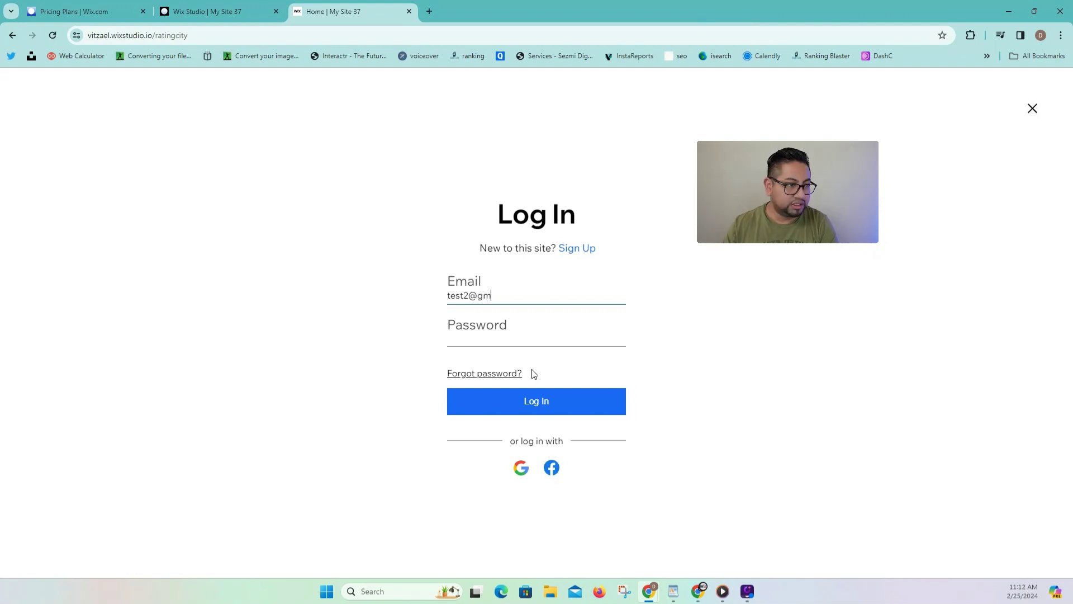
pyautogui.press('Tab')
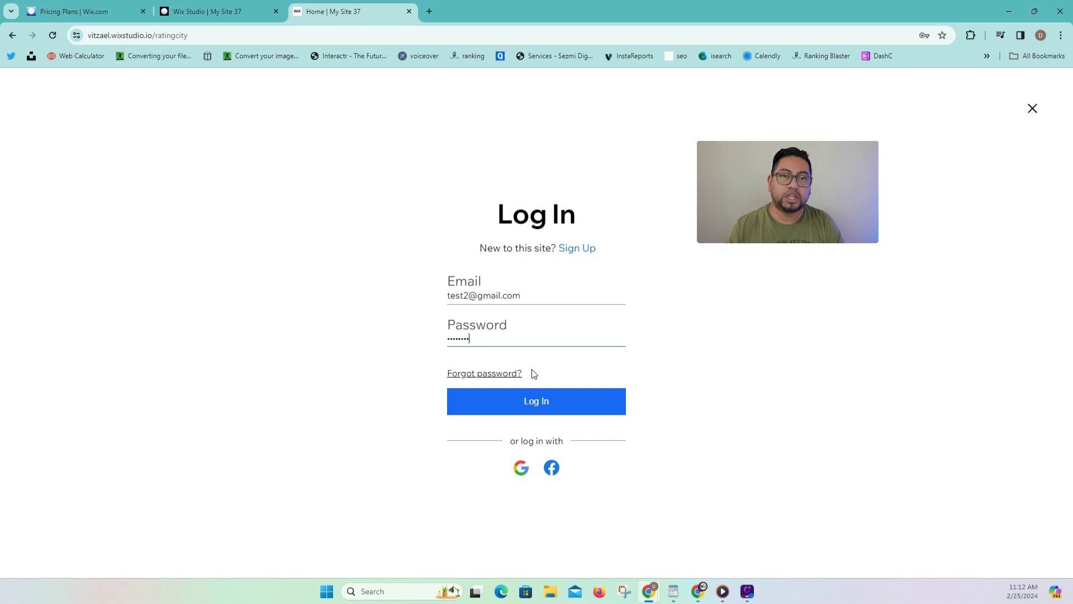
pyautogui.click(611, 407)
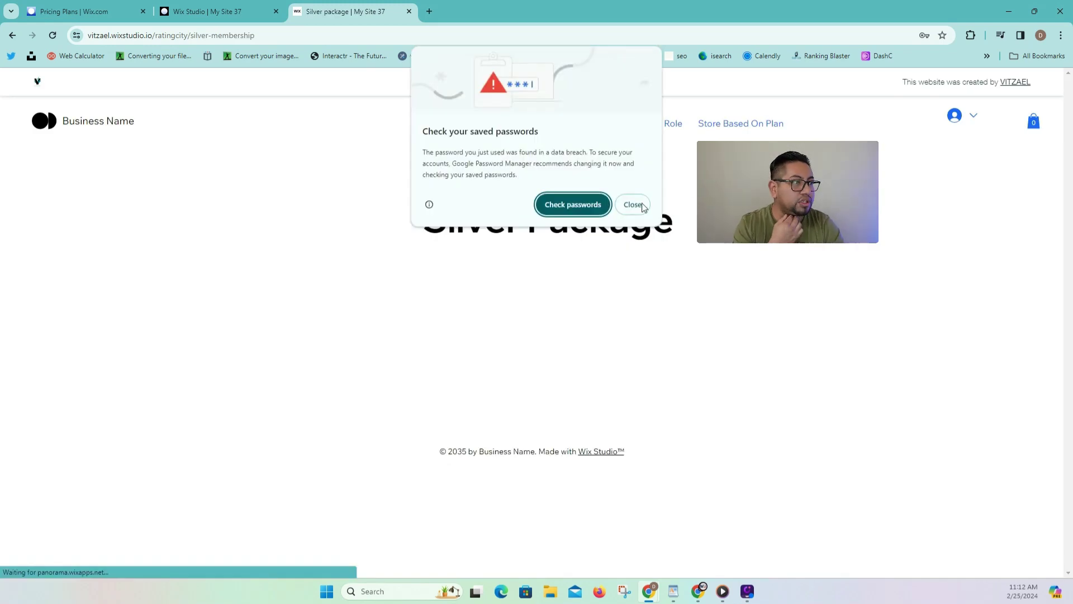
# Dismiss the saved-password warning and check the Silver Package page and its address.
pyautogui.click(641, 204)
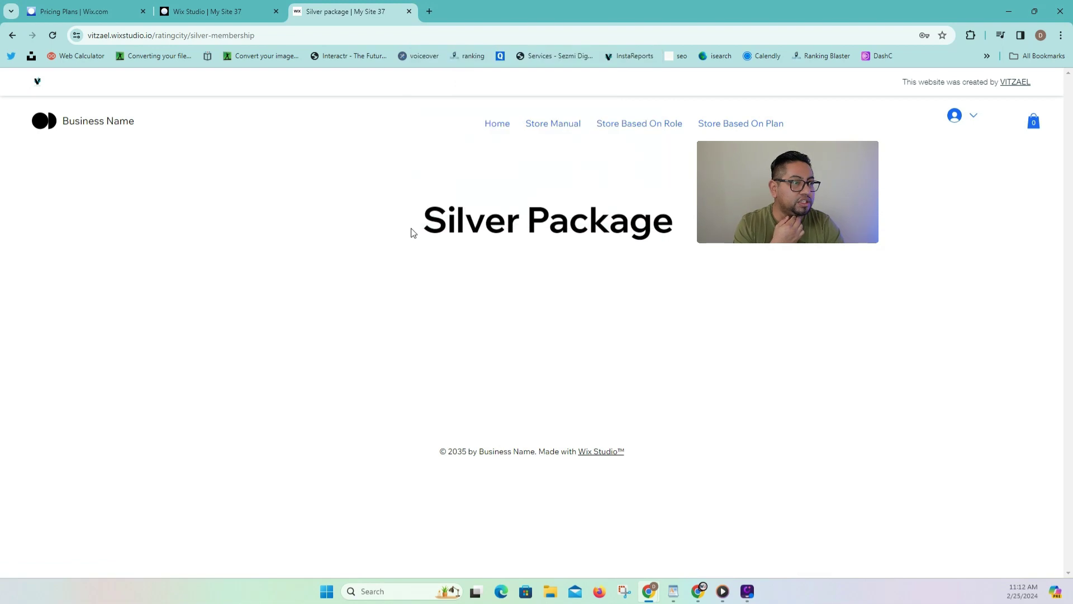
pyautogui.moveTo(413, 233); pyautogui.dragTo(677, 223)
pyautogui.click(253, 37)
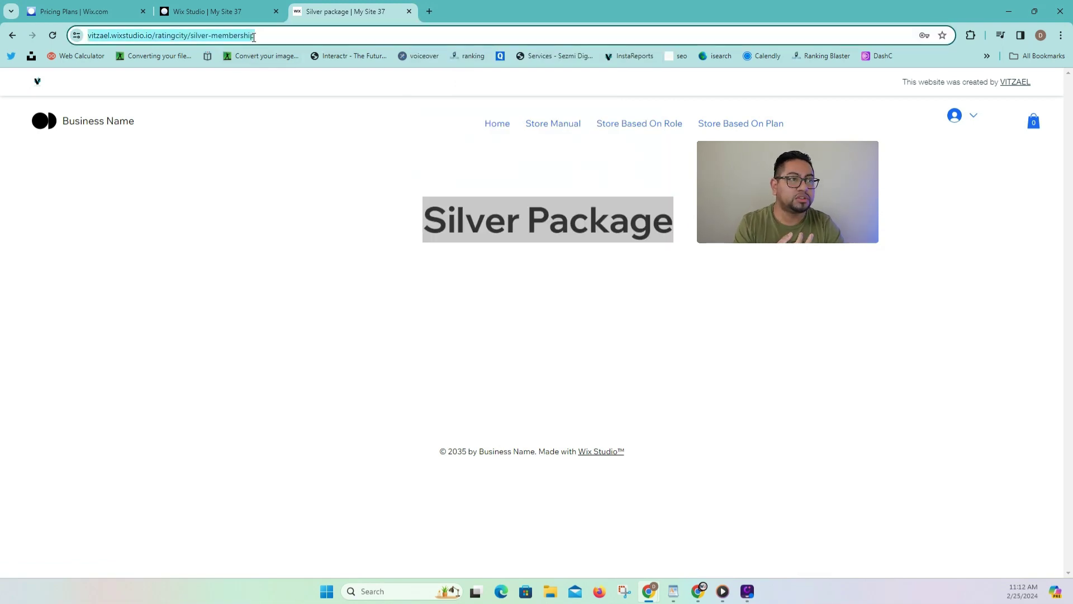
# Cancel the active American Silver subscription from the My Subscriptions list.
pyautogui.click(967, 114)
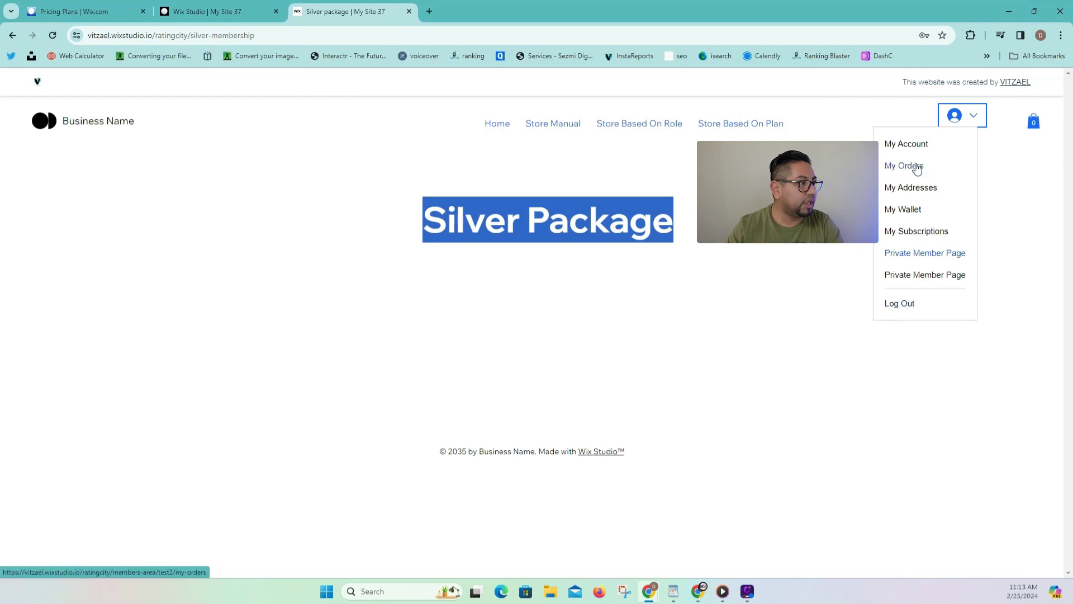
pyautogui.click(924, 231)
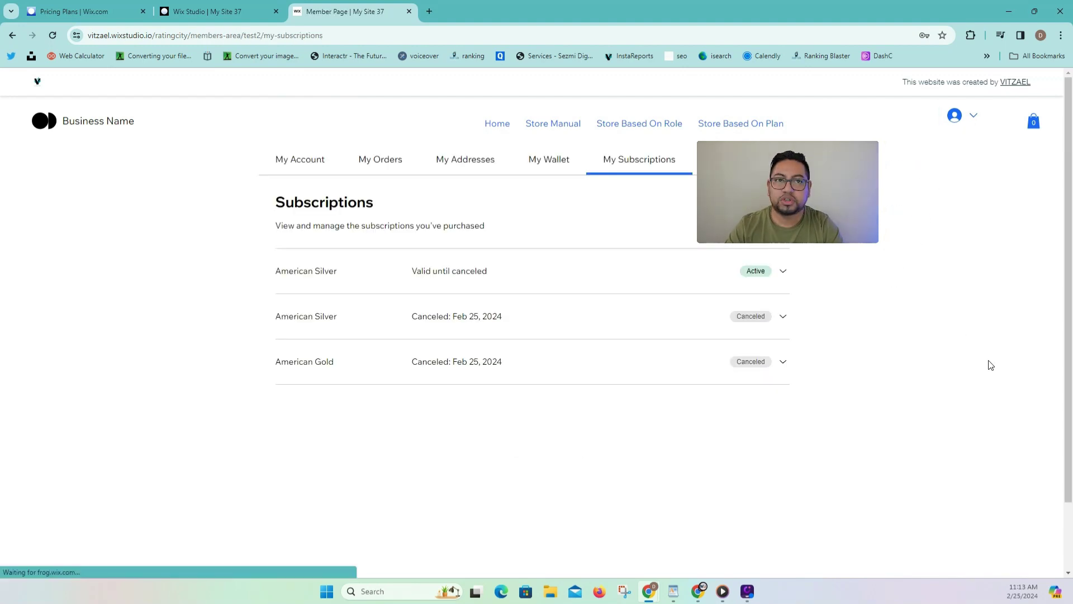
pyautogui.click(784, 272)
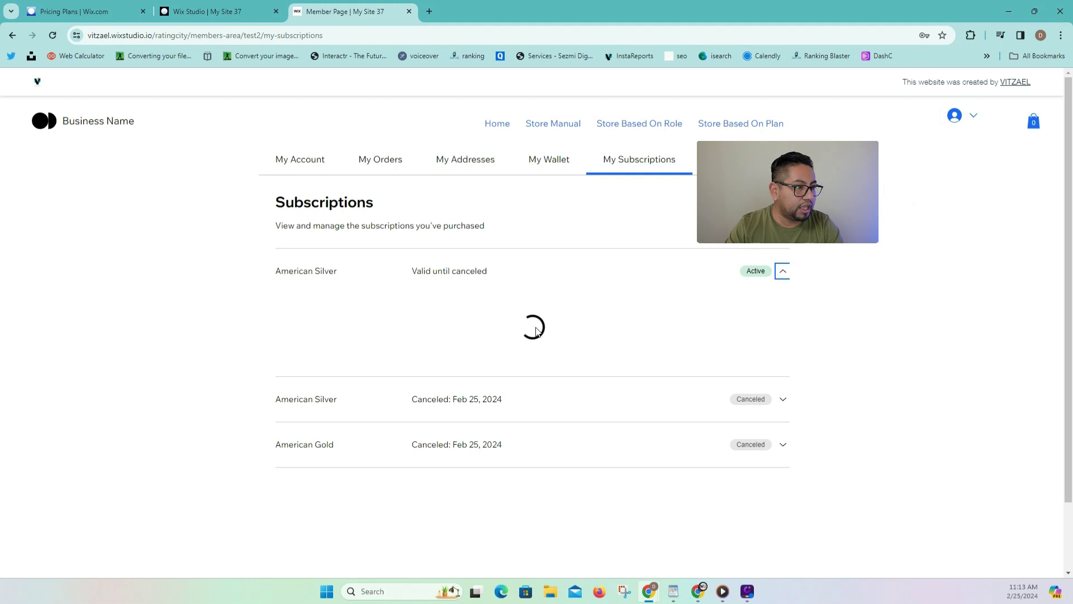
pyautogui.click(313, 329)
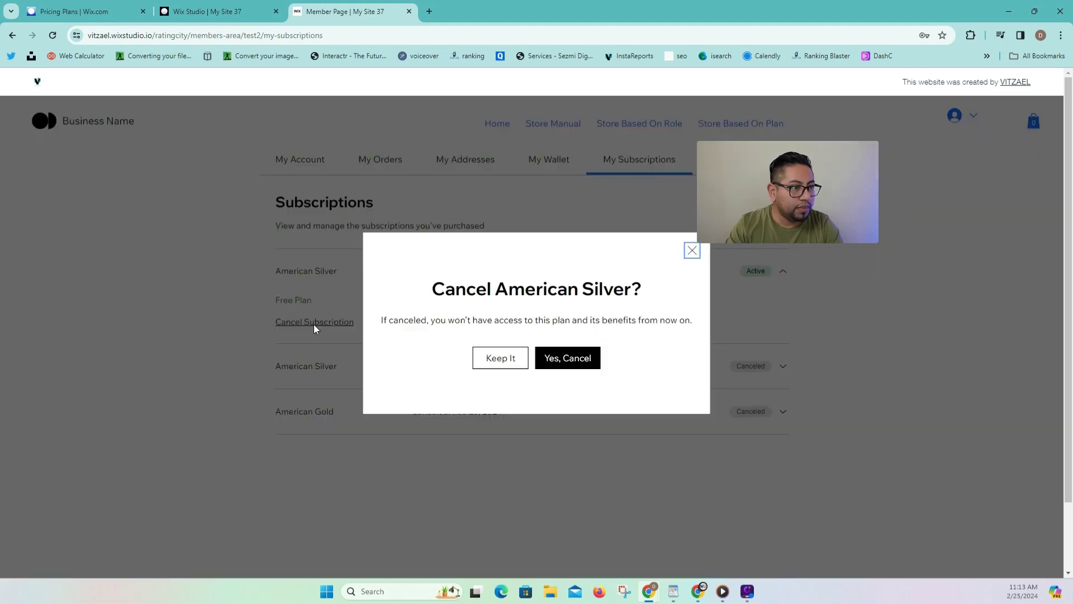
pyautogui.click(558, 365)
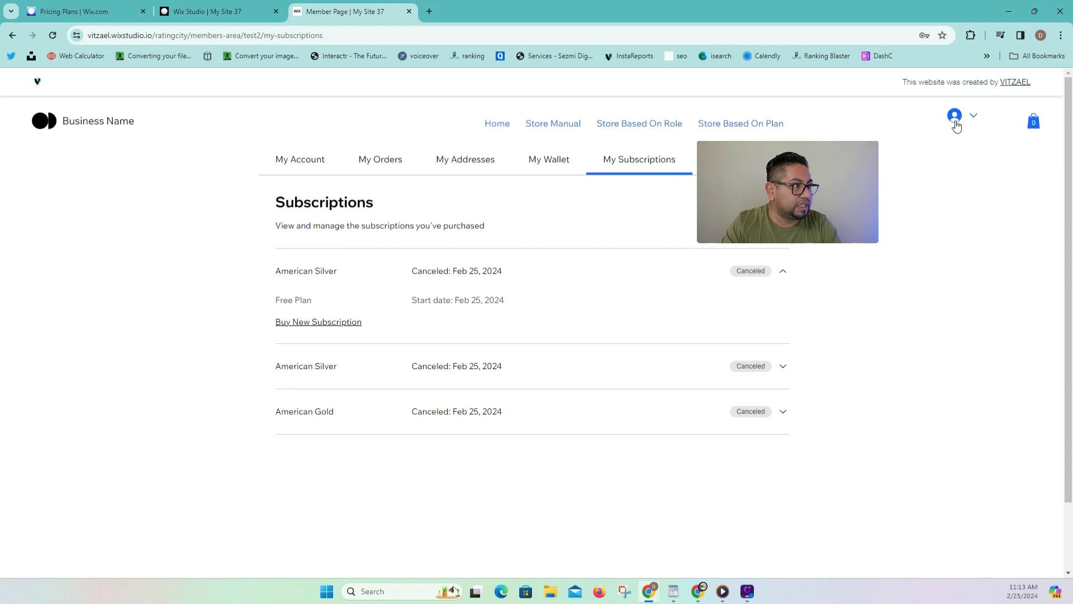
pyautogui.click(958, 127)
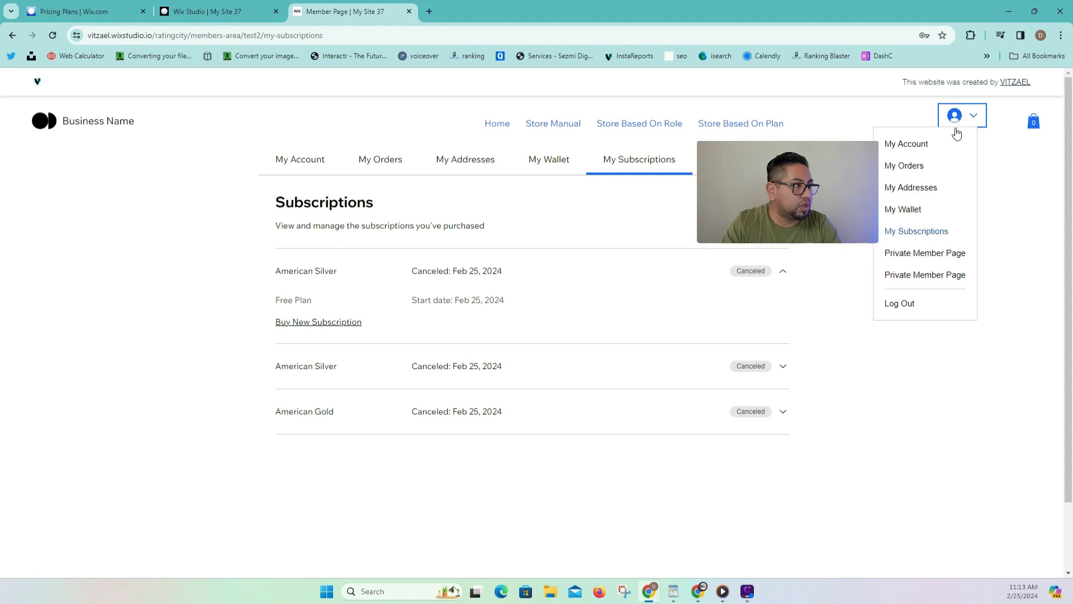
# Log out and log back in by email with the test member's credentials.
pyautogui.click(900, 311)
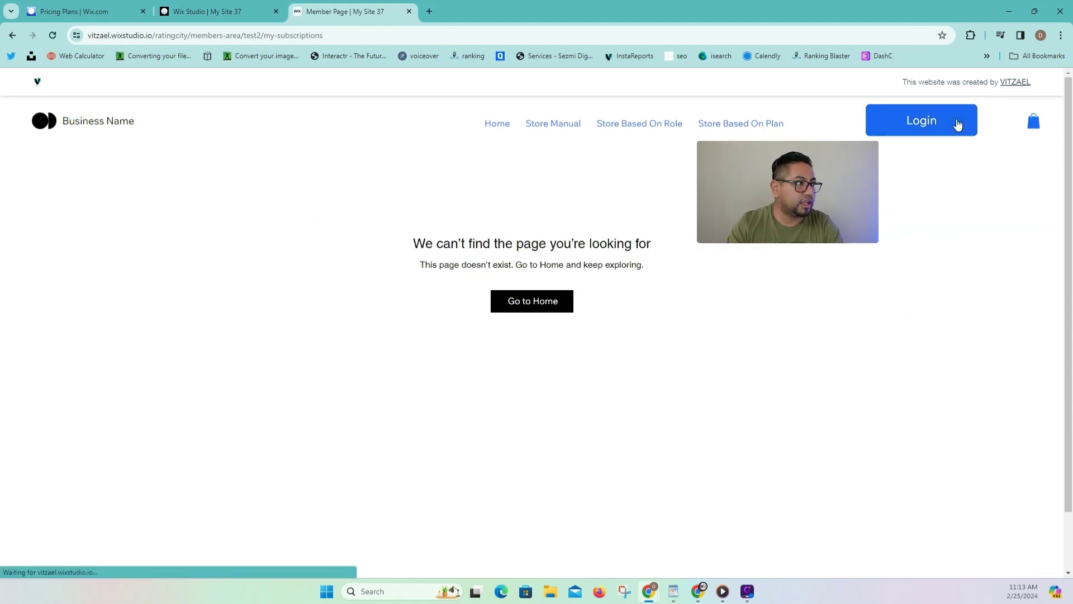
pyautogui.click(956, 121)
pyautogui.click(582, 384)
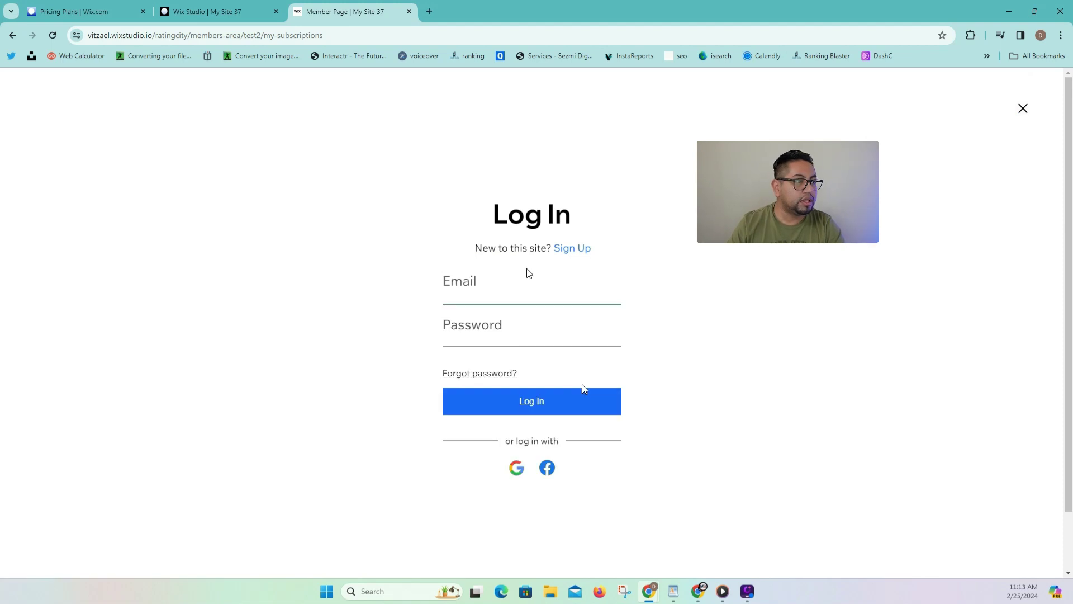
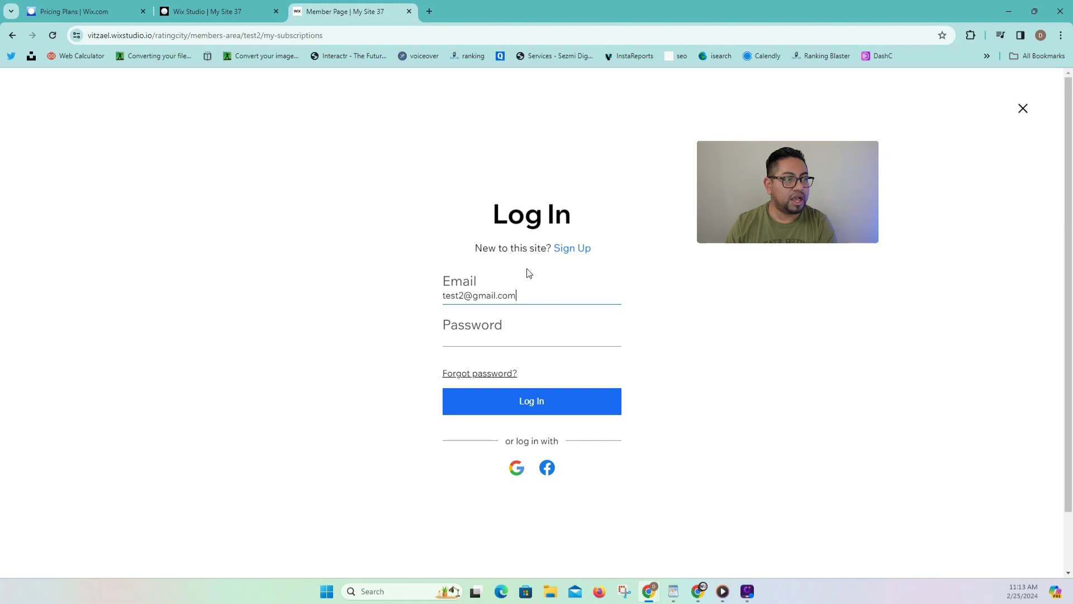
pyautogui.press('Tab')
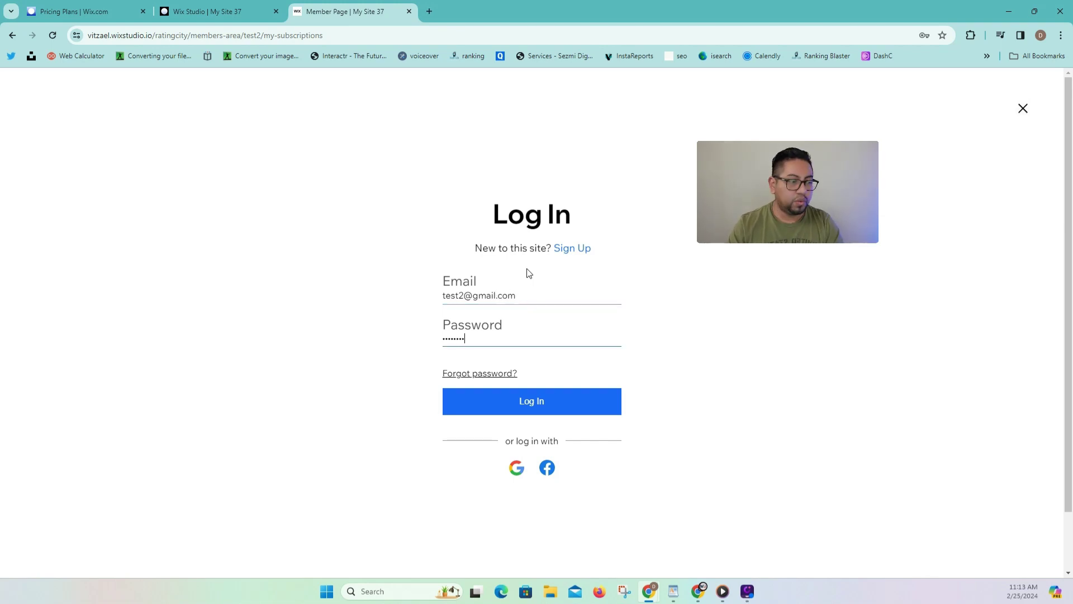
pyautogui.click(523, 395)
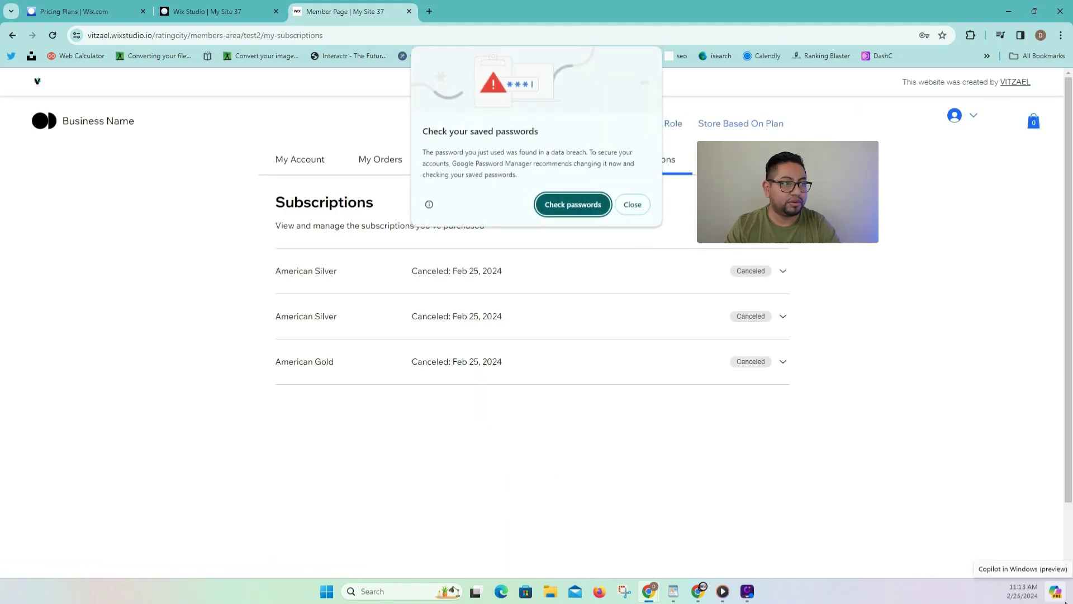
pyautogui.click(633, 204)
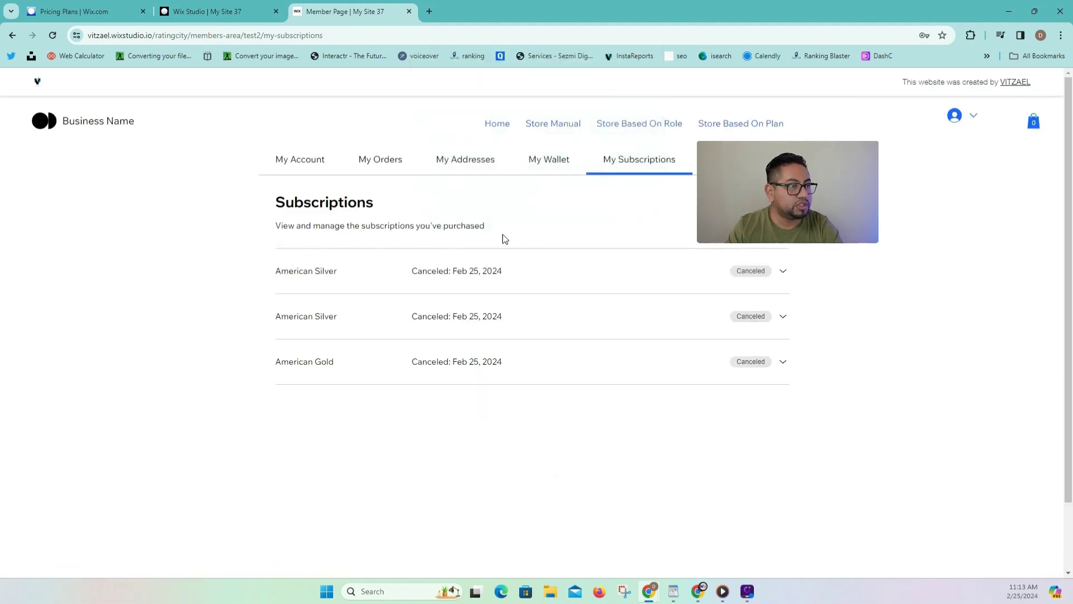
# Return to the home page and open the member's subscriptions list.
pyautogui.click(494, 125)
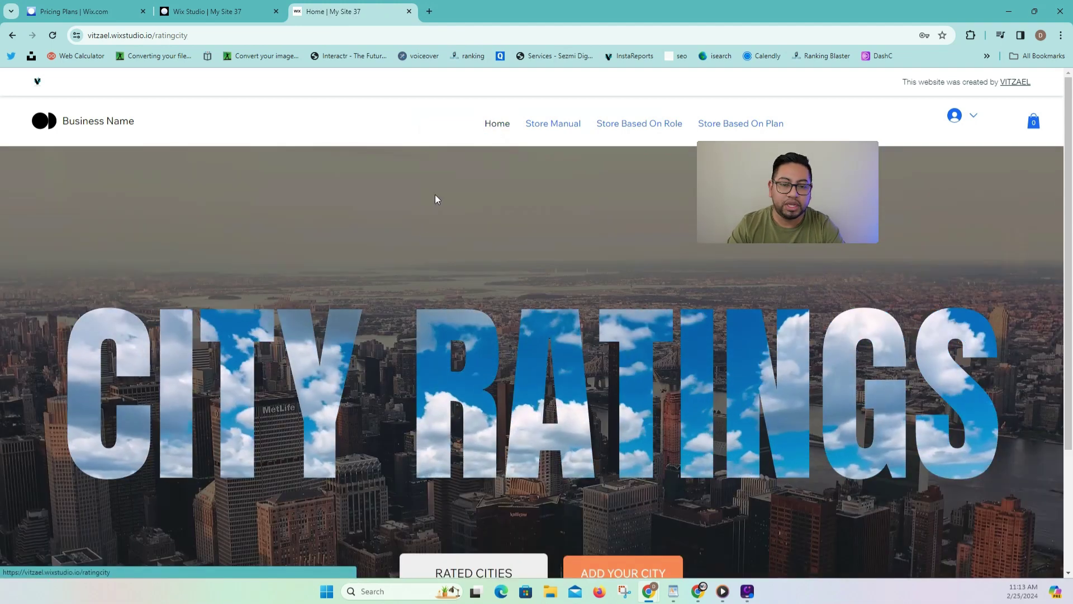
pyautogui.click(964, 115)
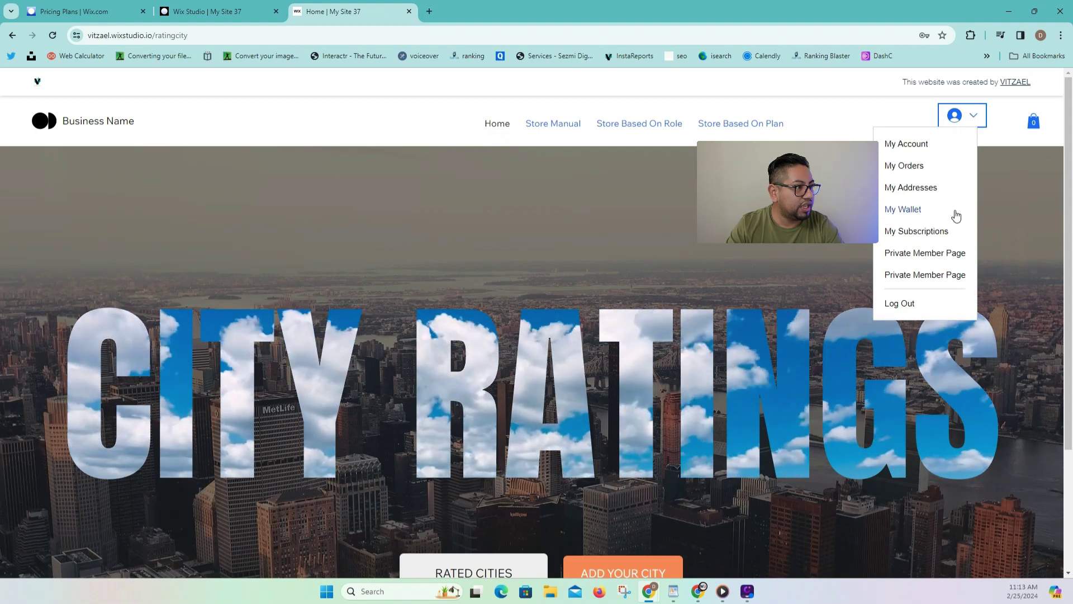
pyautogui.click(939, 230)
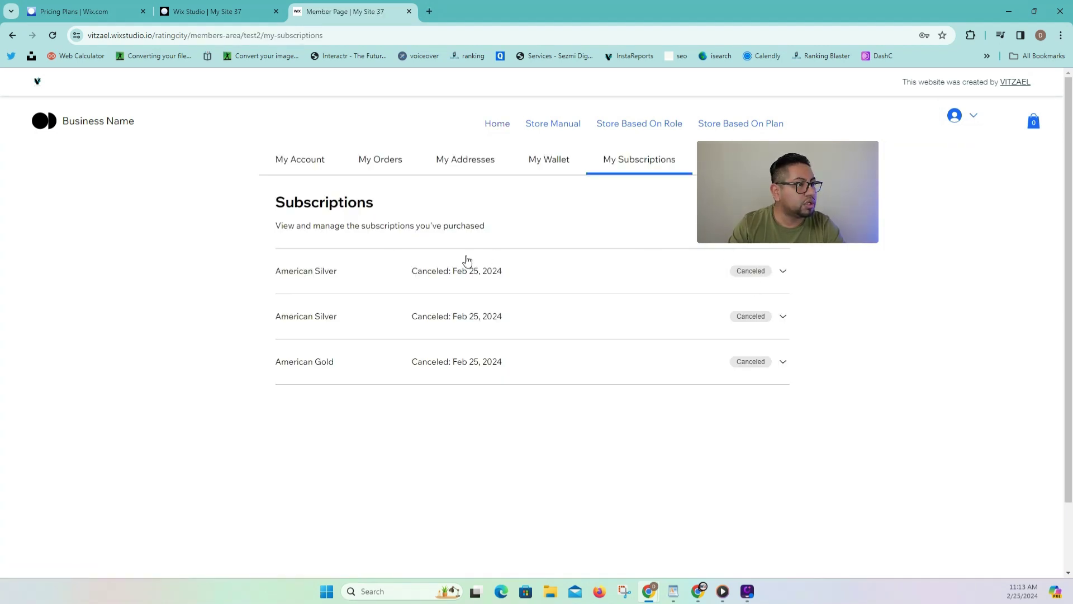
# Get the free American Gold plan from Plans & Pricing and confirm the order.
pyautogui.moveTo(492, 127)
pyautogui.click(497, 153)
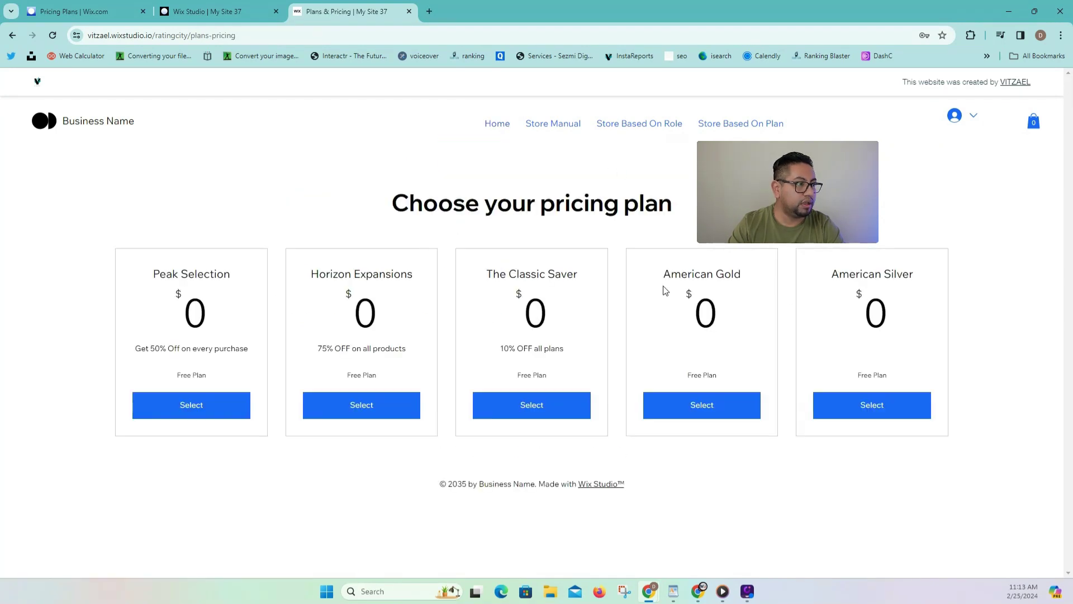
pyautogui.moveTo(656, 273); pyautogui.dragTo(779, 270)
pyautogui.click(715, 408)
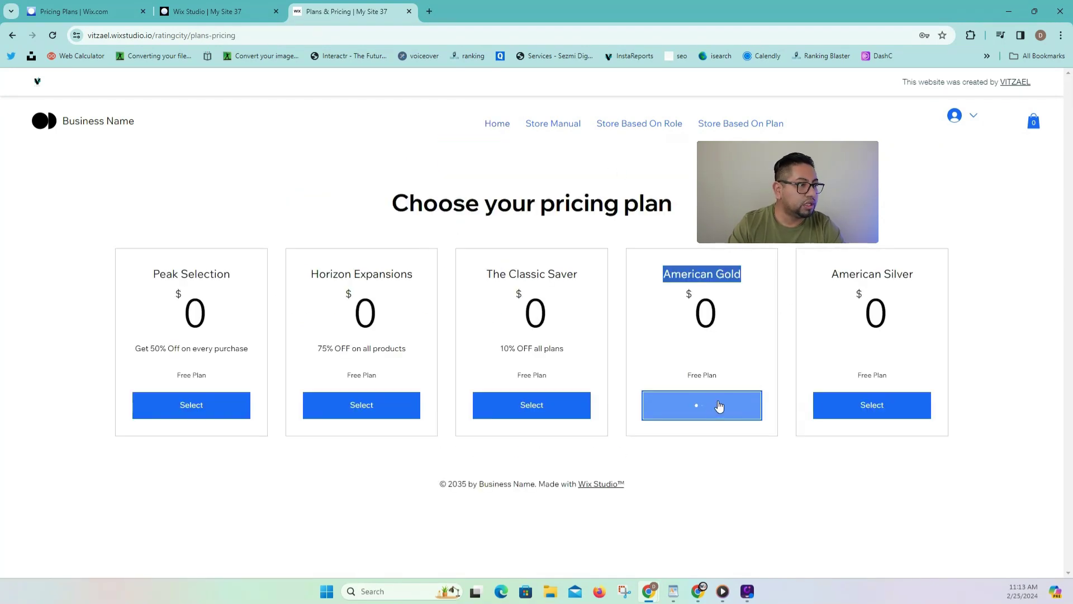
pyautogui.click(472, 330)
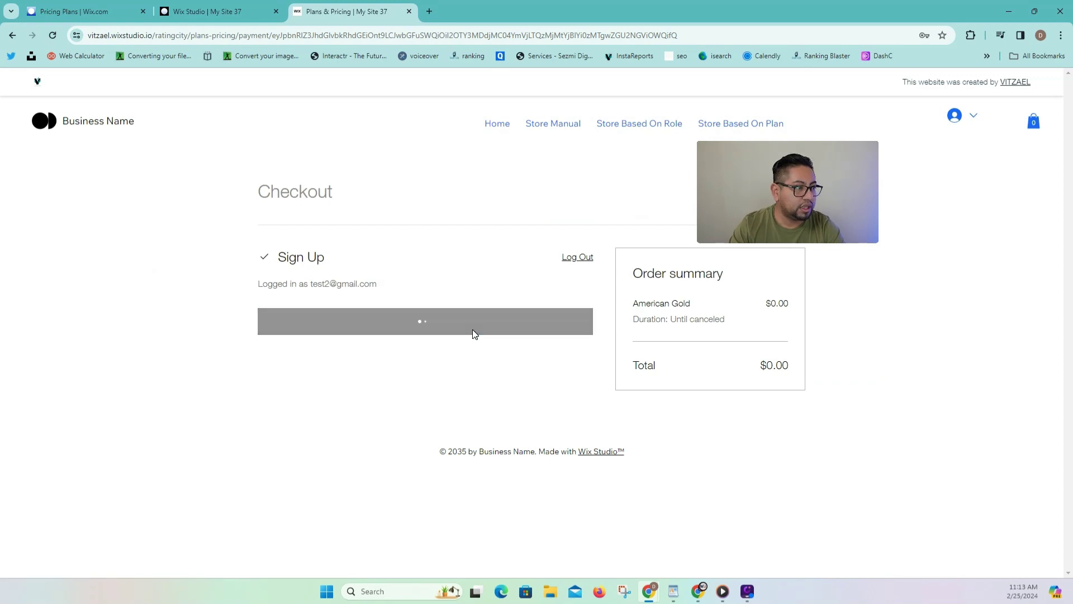
pyautogui.click(532, 286)
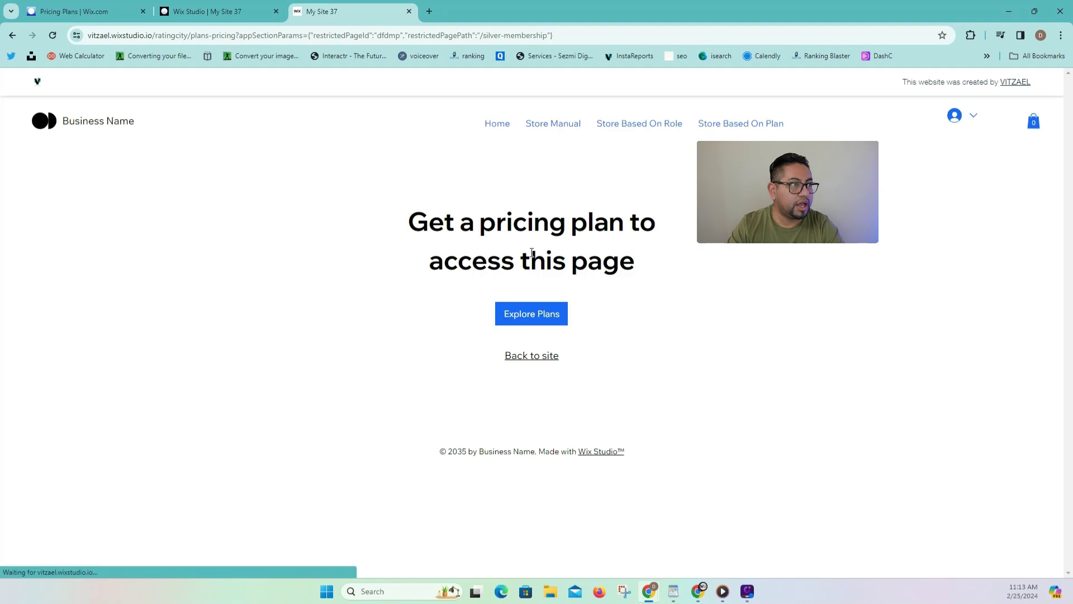
# Return to the home page and log the member out.
pyautogui.click(496, 123)
pyautogui.click(968, 116)
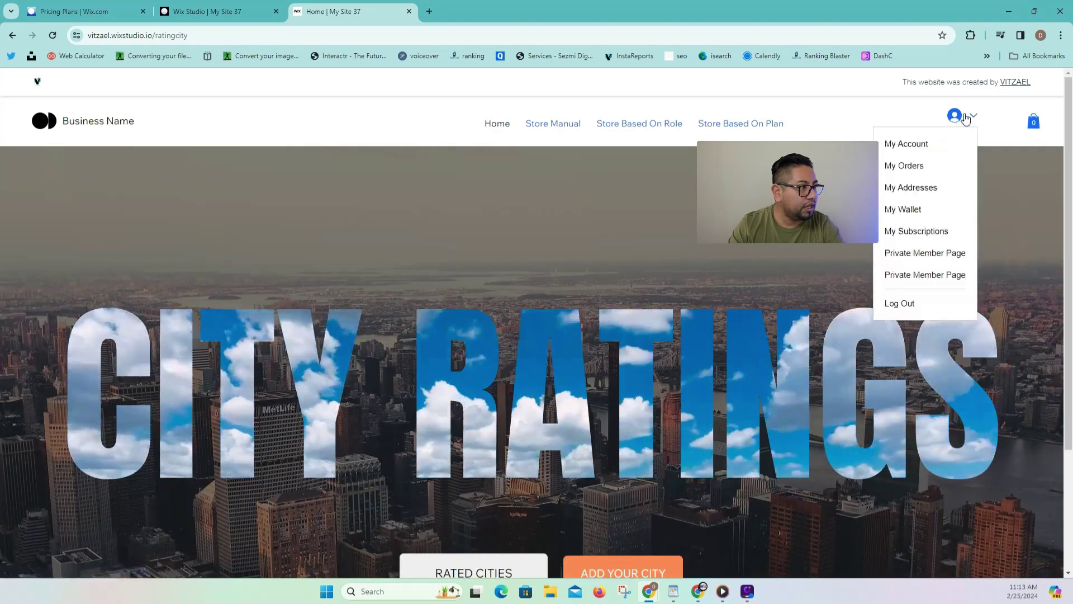
pyautogui.click(897, 303)
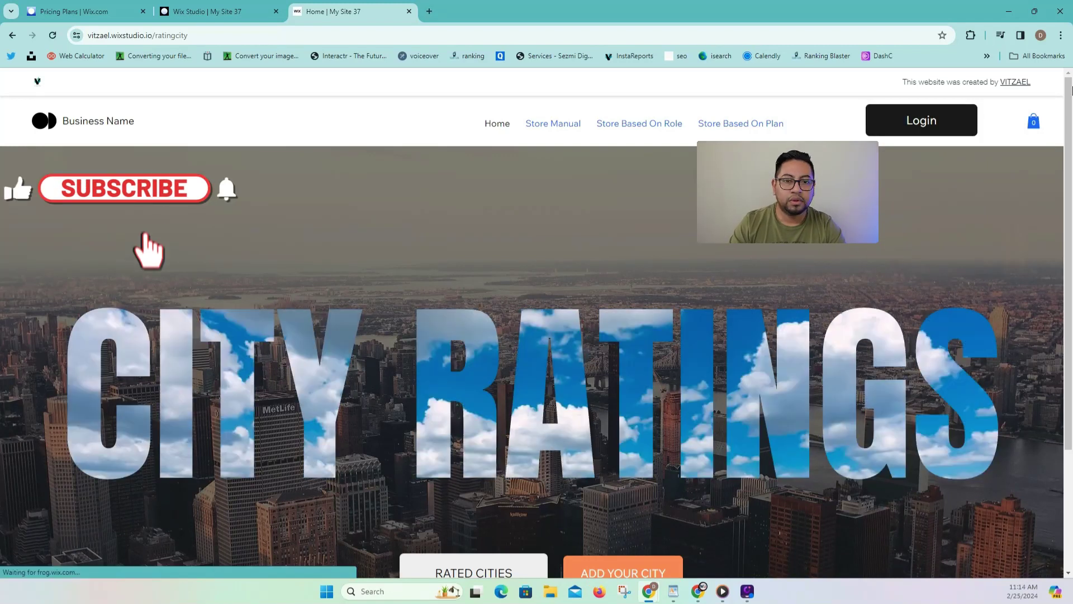
# Log back in by email with the test member's email and password, landing on the Gold page.
pyautogui.click(896, 111)
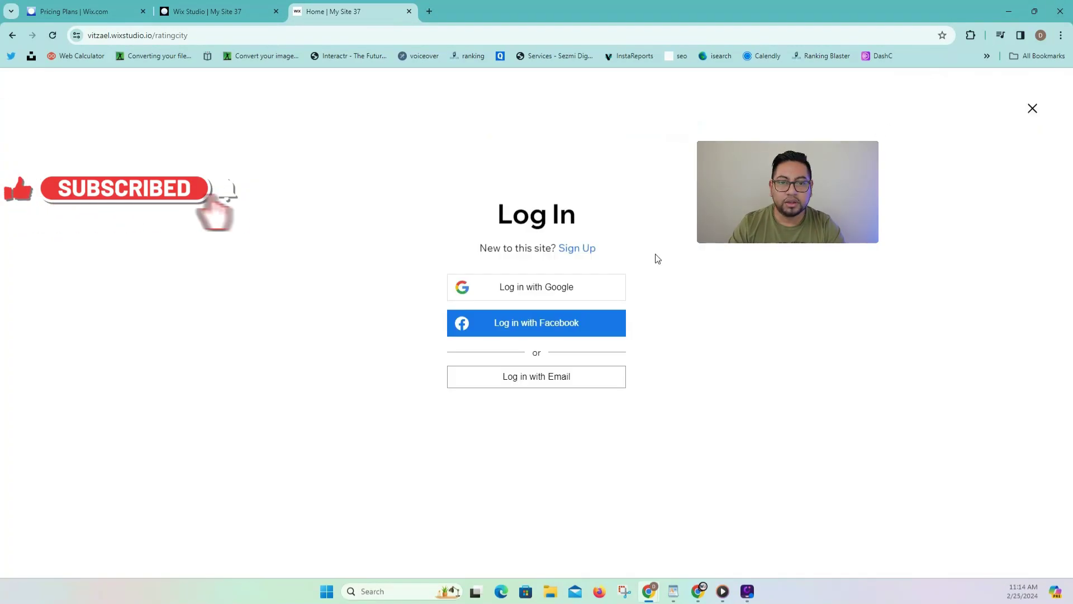
pyautogui.click(558, 378)
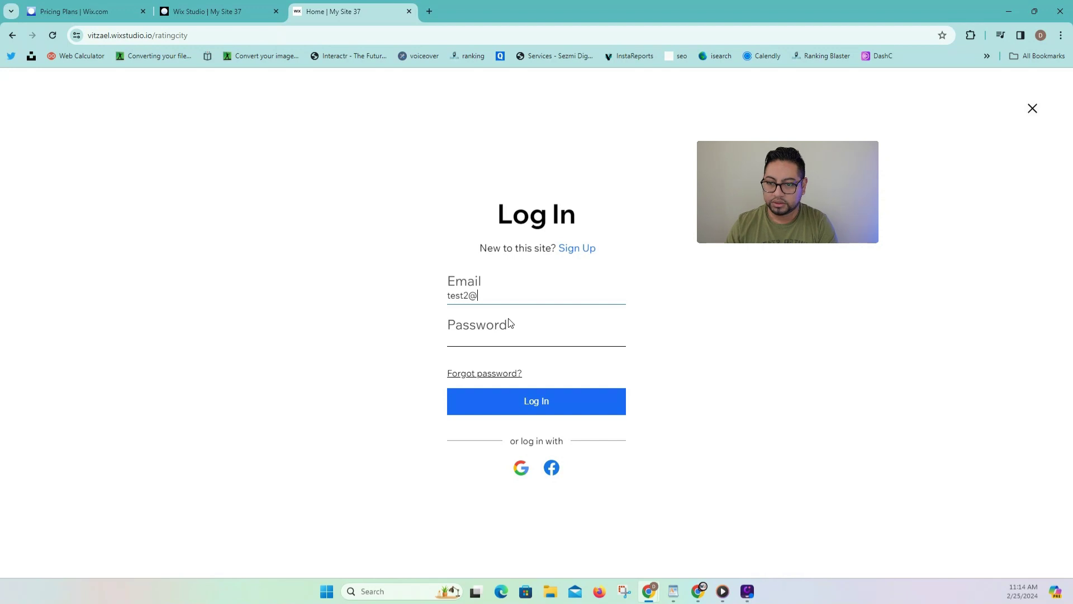
pyautogui.press('Tab')
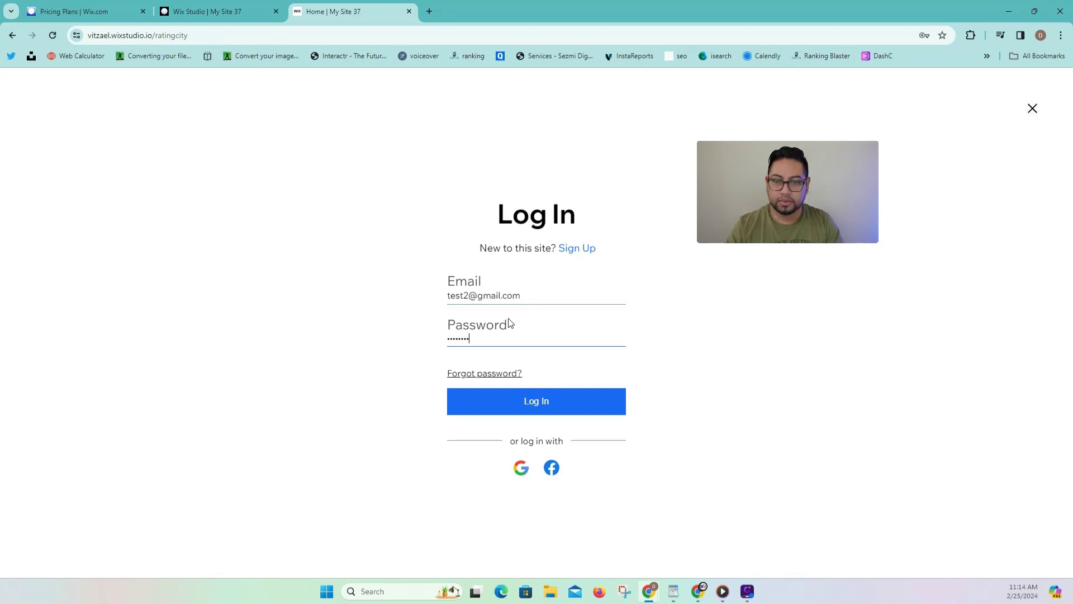
pyautogui.click(552, 403)
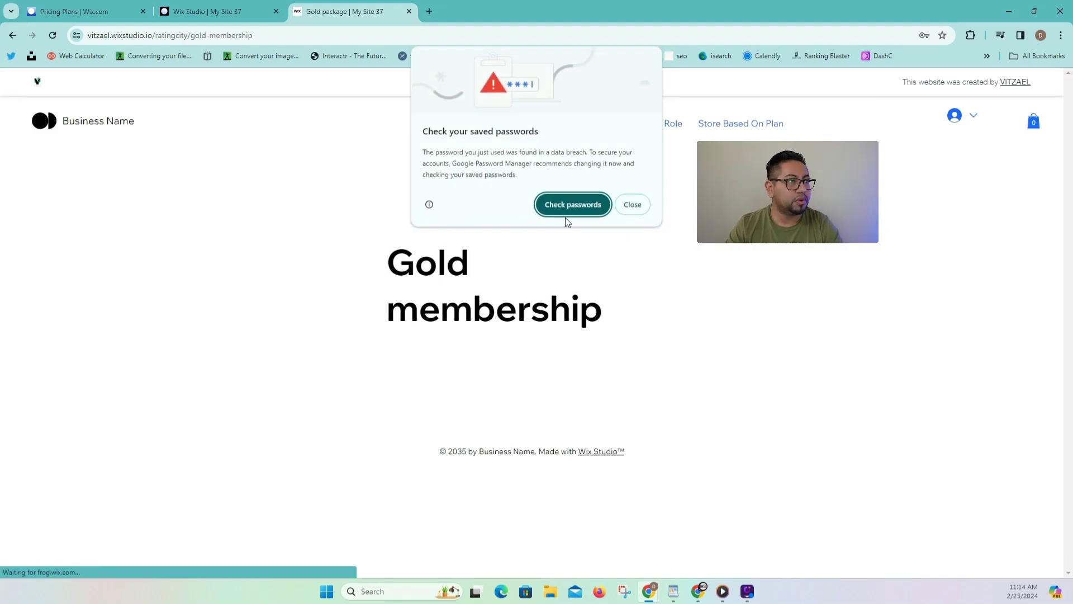
pyautogui.click(632, 204)
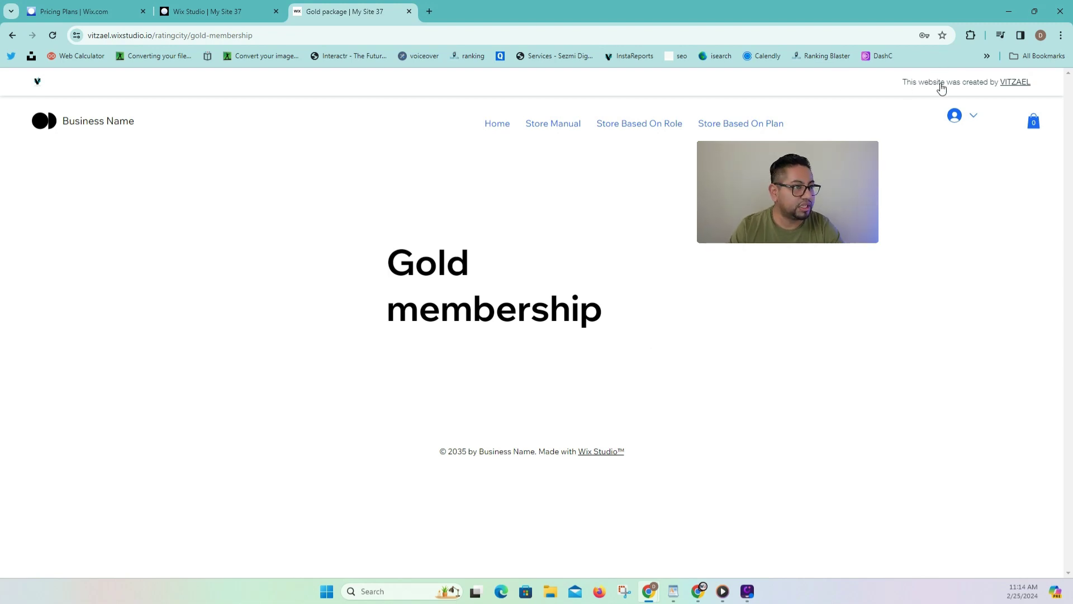
# In the editor, remove the container wrapping the header's Login button.
pyautogui.click(236, 11)
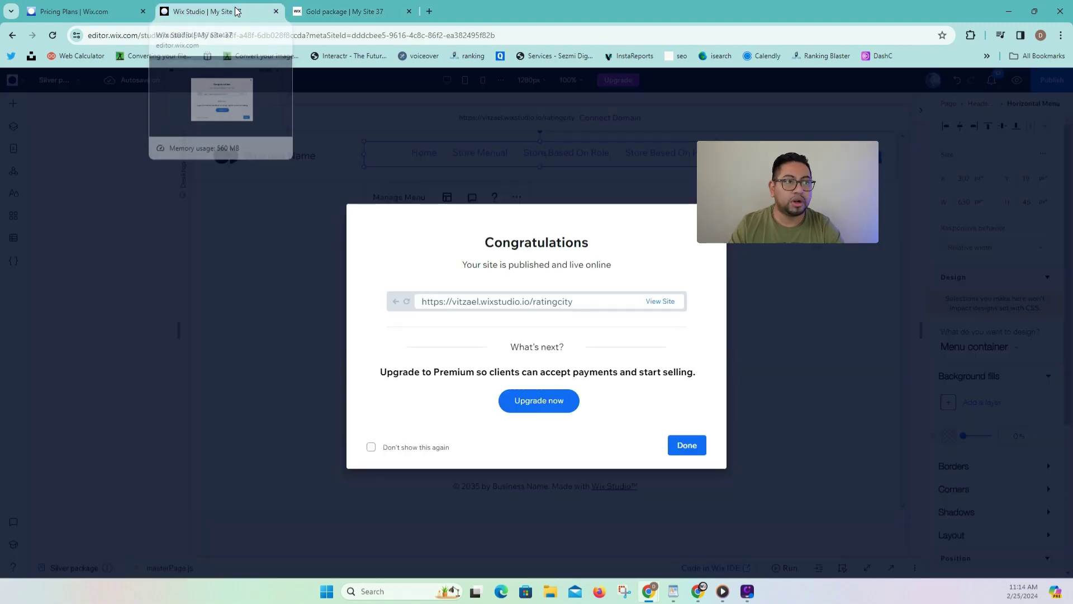
pyautogui.click(674, 452)
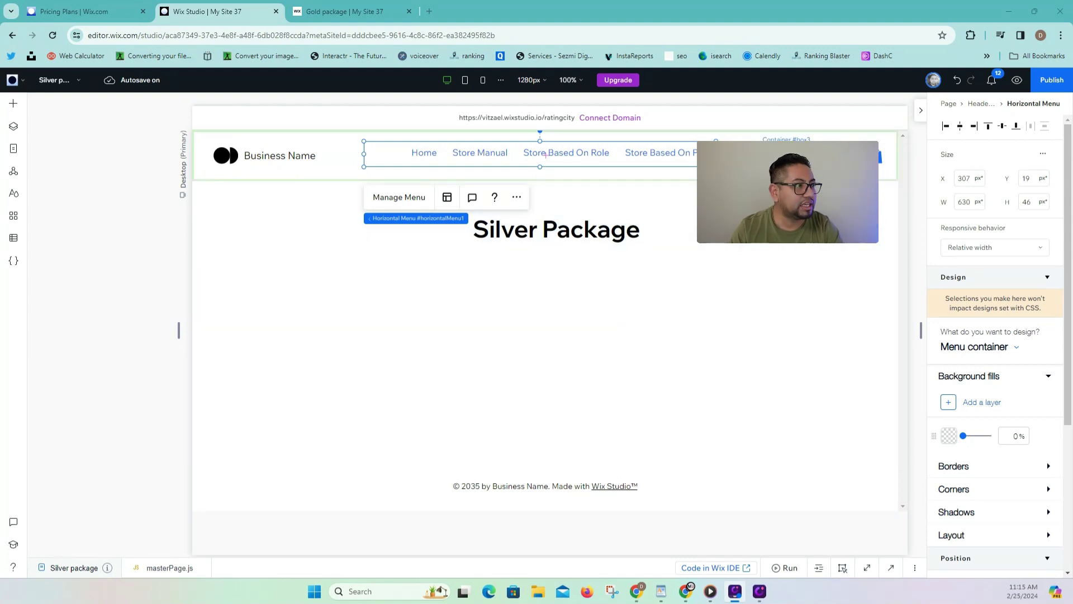
pyautogui.click(790, 158)
pyautogui.rightClick(790, 158)
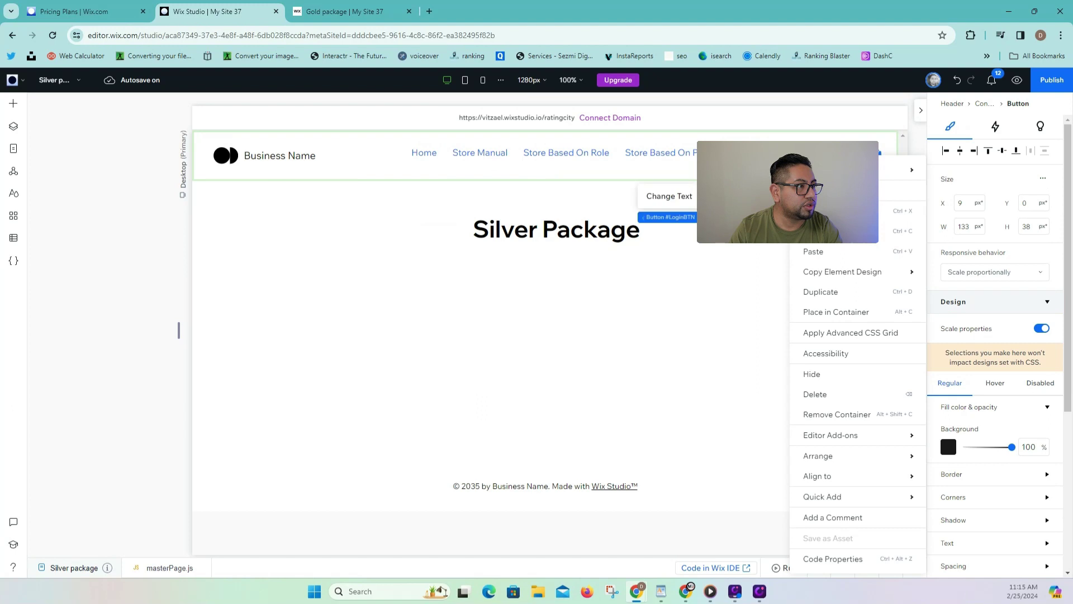
pyautogui.click(876, 415)
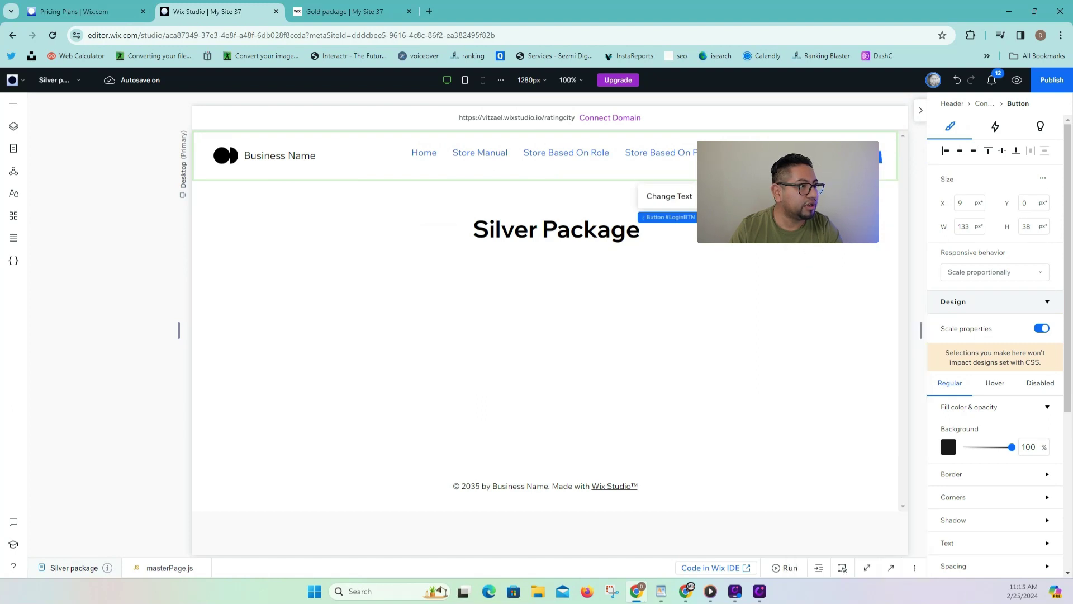
# Move the Login button out of the header to below the Silver Package heading.
pyautogui.moveTo(831, 159); pyautogui.dragTo(684, 262)
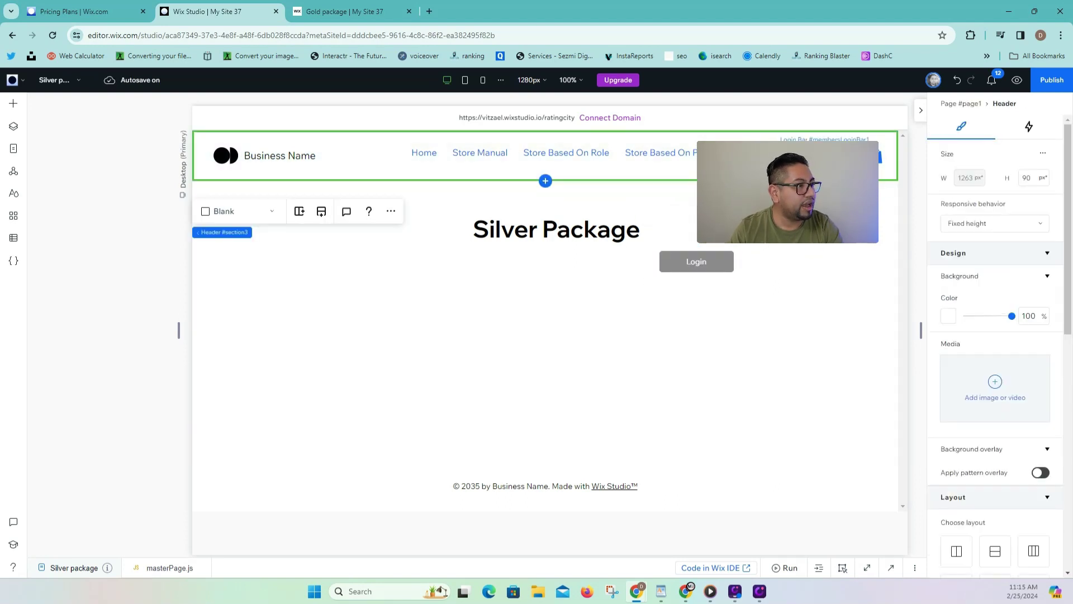
pyautogui.click(814, 156)
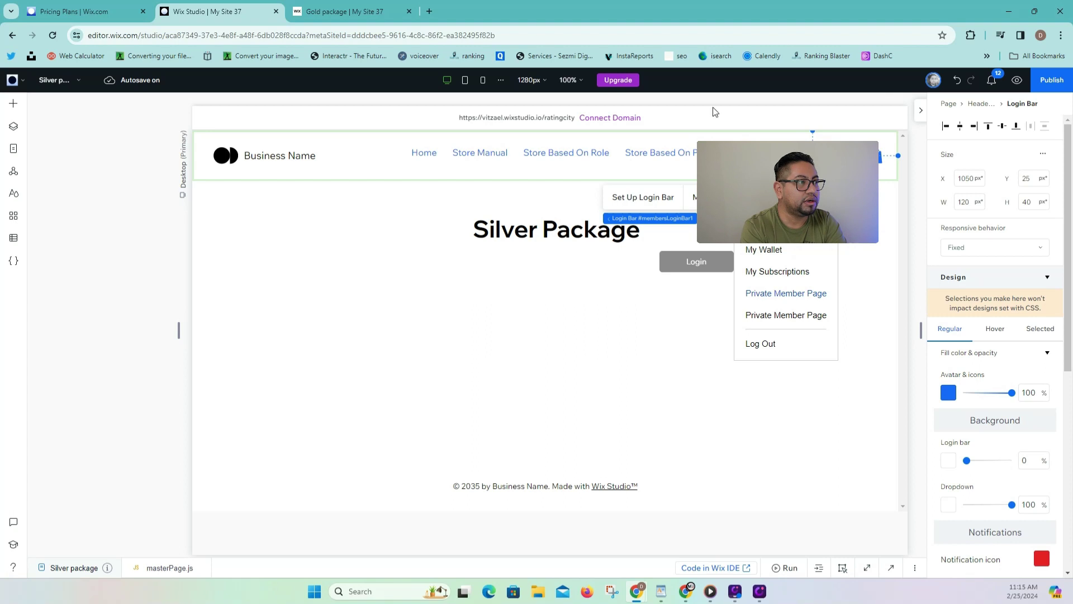
pyautogui.click(11, 220)
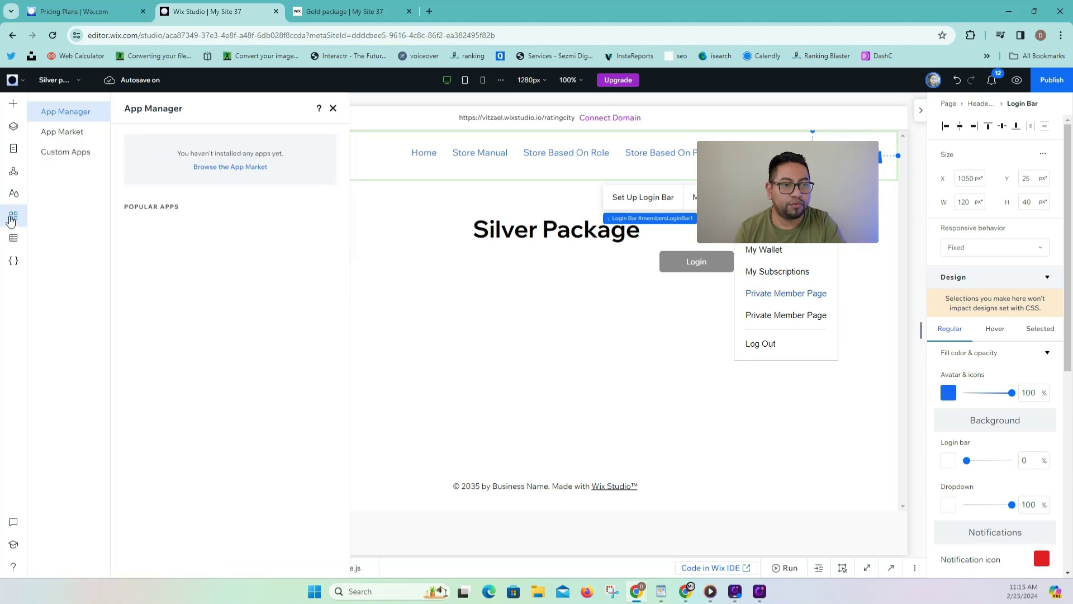
# Review App Market and installed apps (Members Area, Pricing Plans, Stores), then close the apps panel.
pyautogui.click(66, 134)
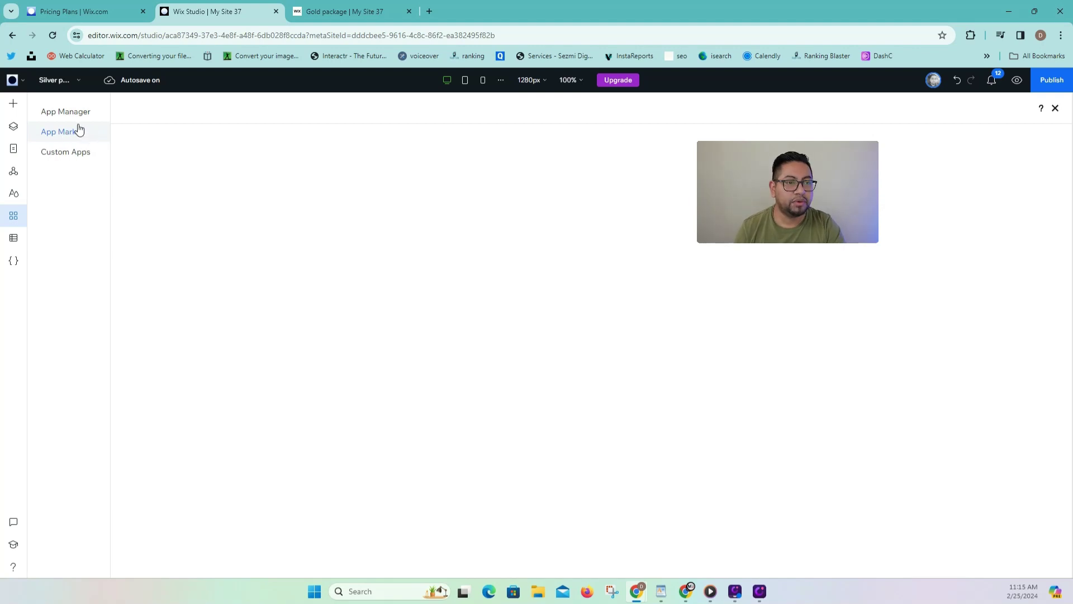
pyautogui.click(67, 111)
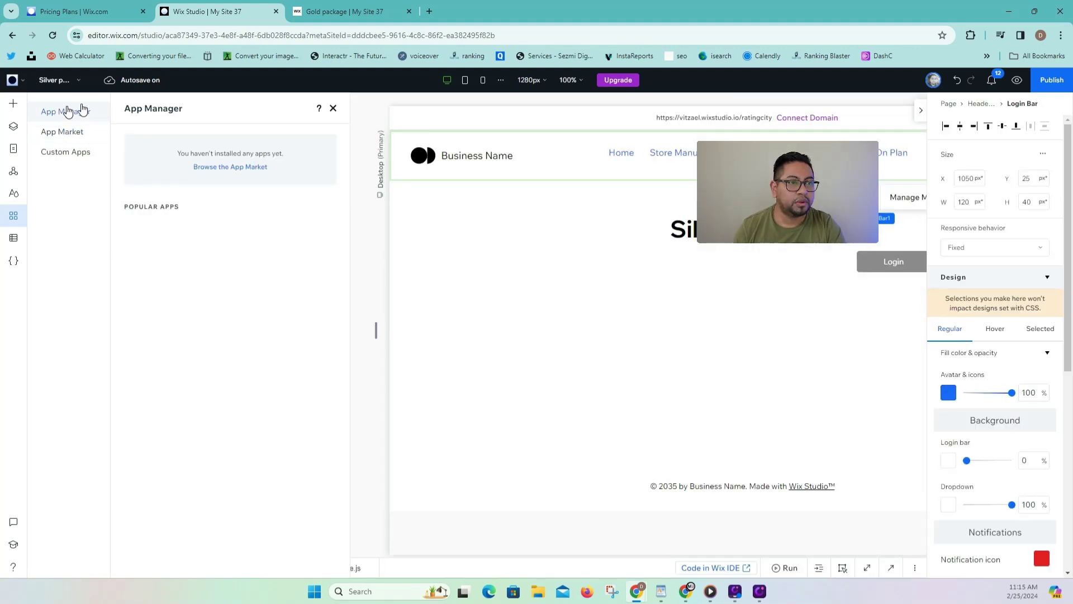
pyautogui.click(245, 169)
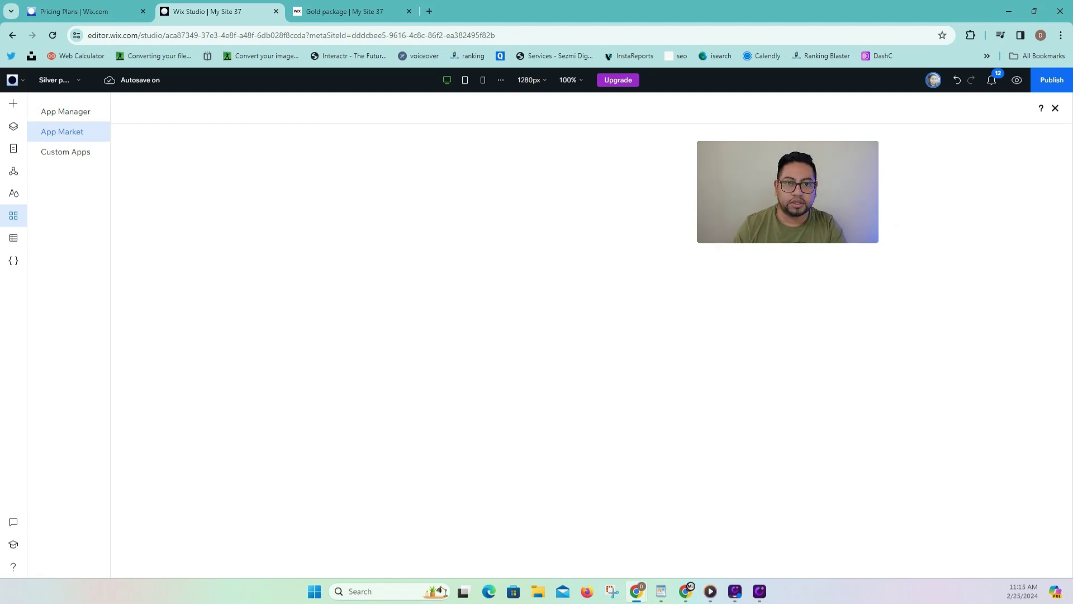
pyautogui.click(79, 115)
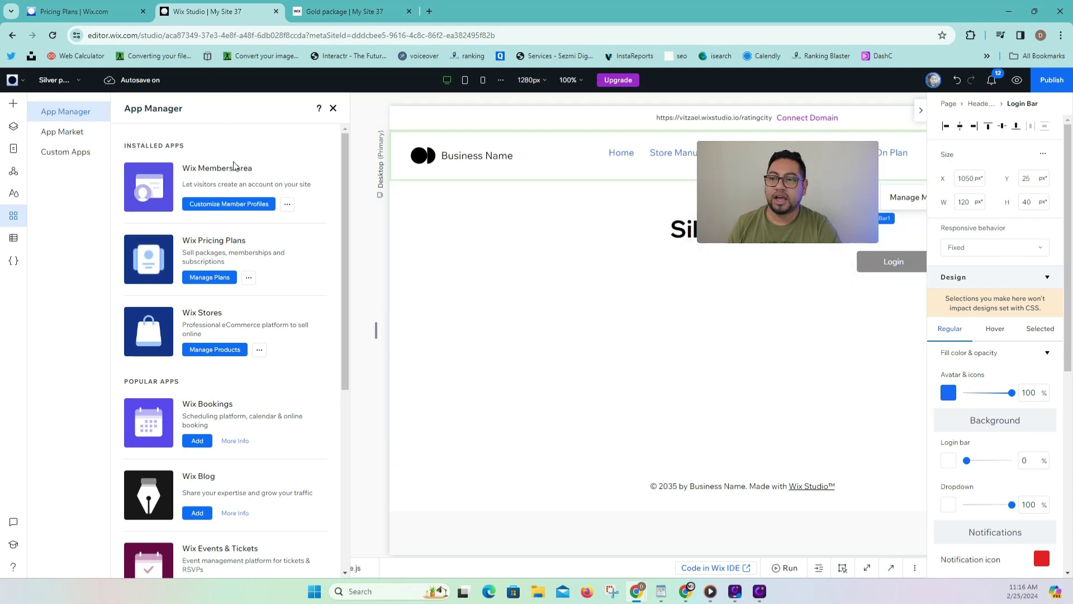
pyautogui.click(922, 112)
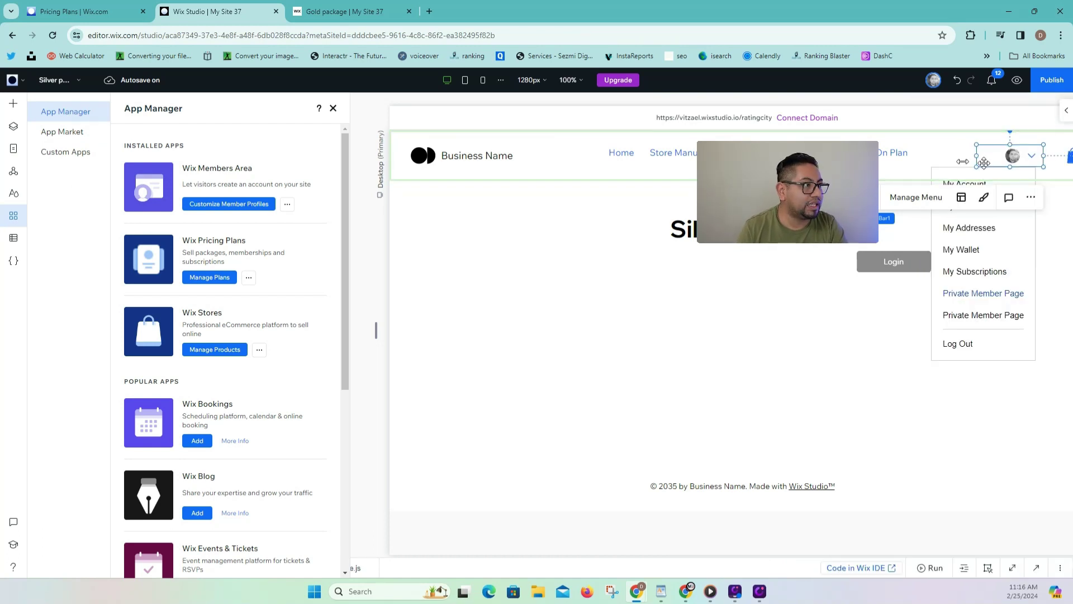
pyautogui.click(333, 108)
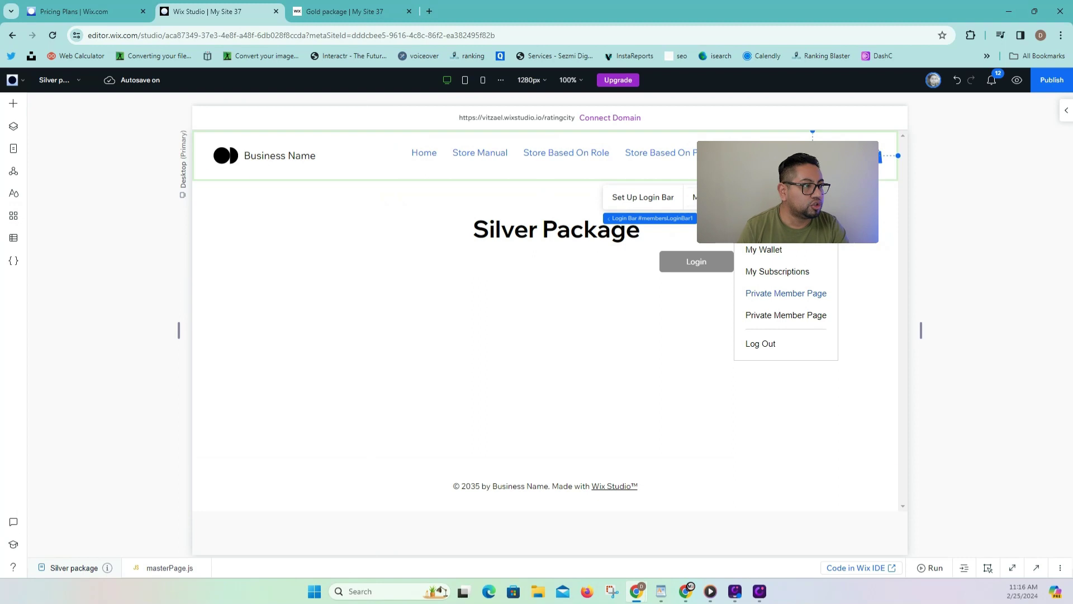
# With the Login button selected, show the Buttons category of the Add panel.
pyautogui.click(701, 256)
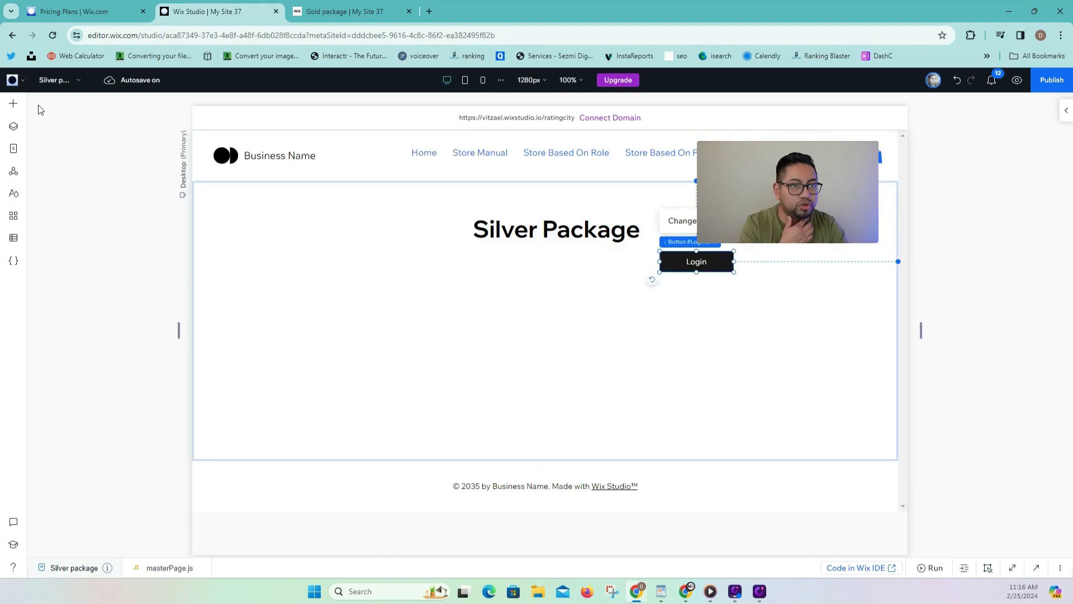
pyautogui.click(17, 109)
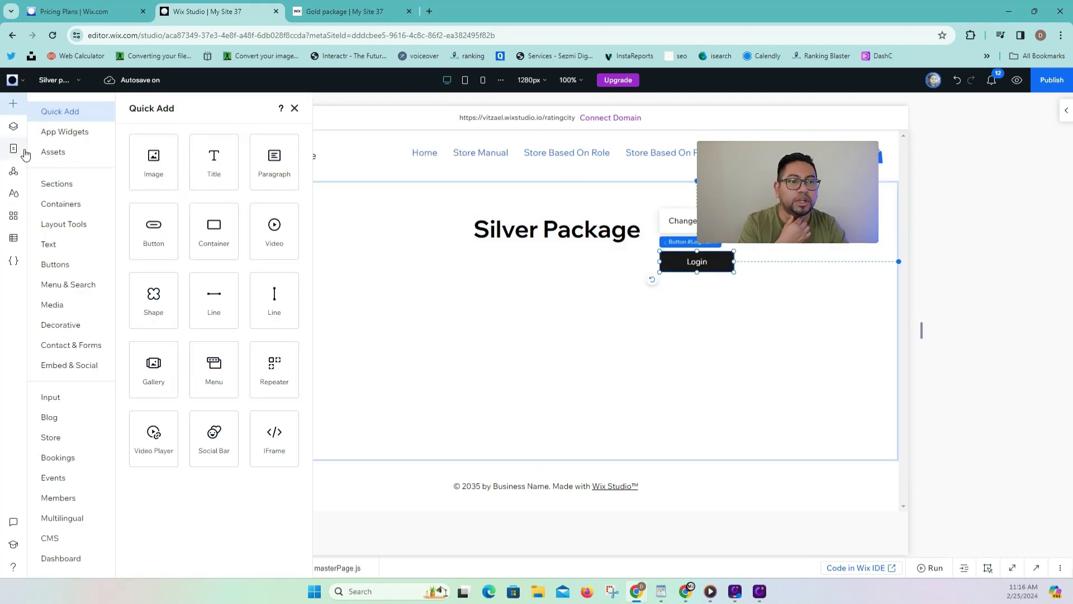
pyautogui.click(62, 265)
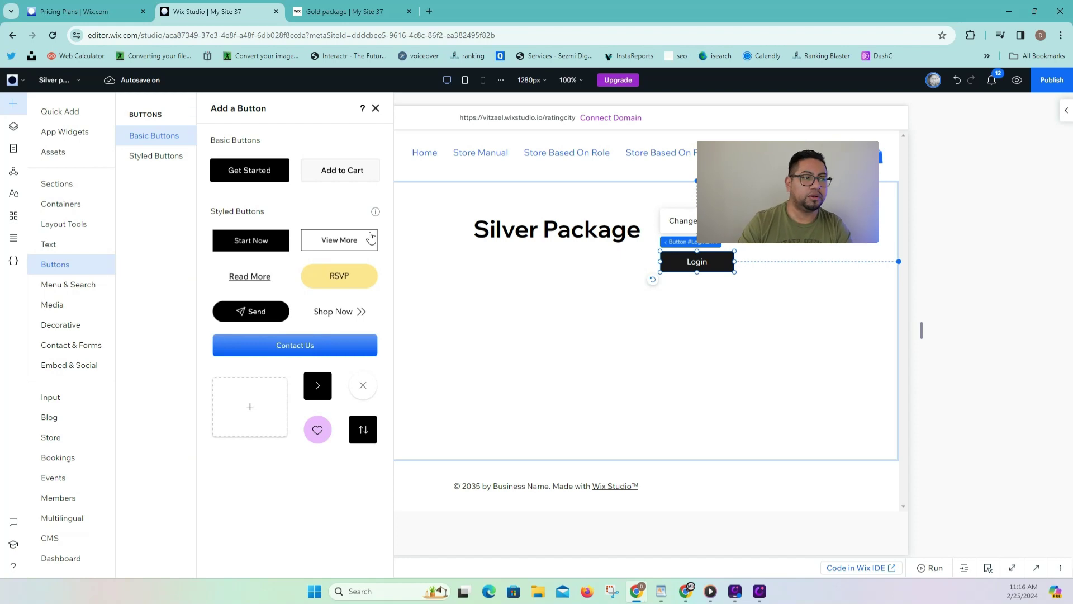